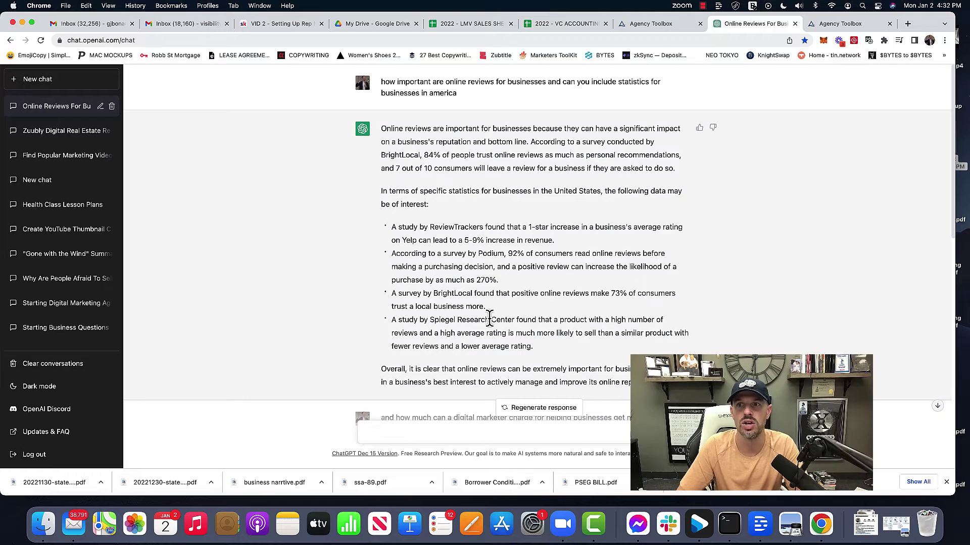
In a new tab, search Google for 'dentis near me'.
key(super+t)
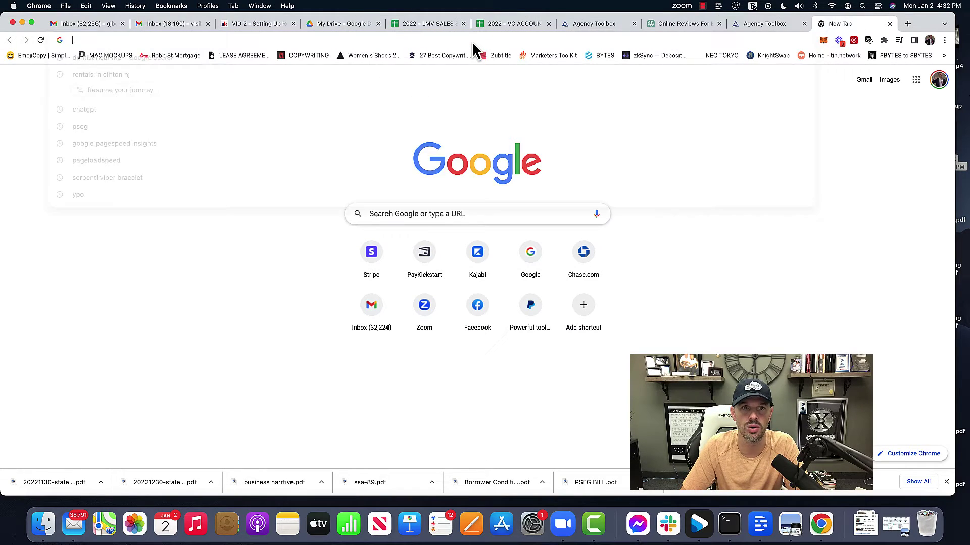
text(google.com)
key(Return)
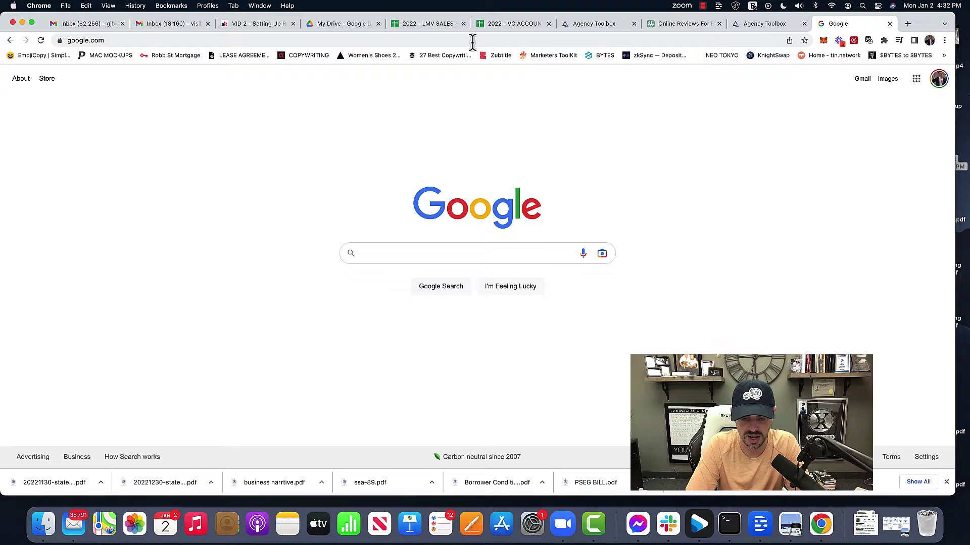
text(dentis near me)
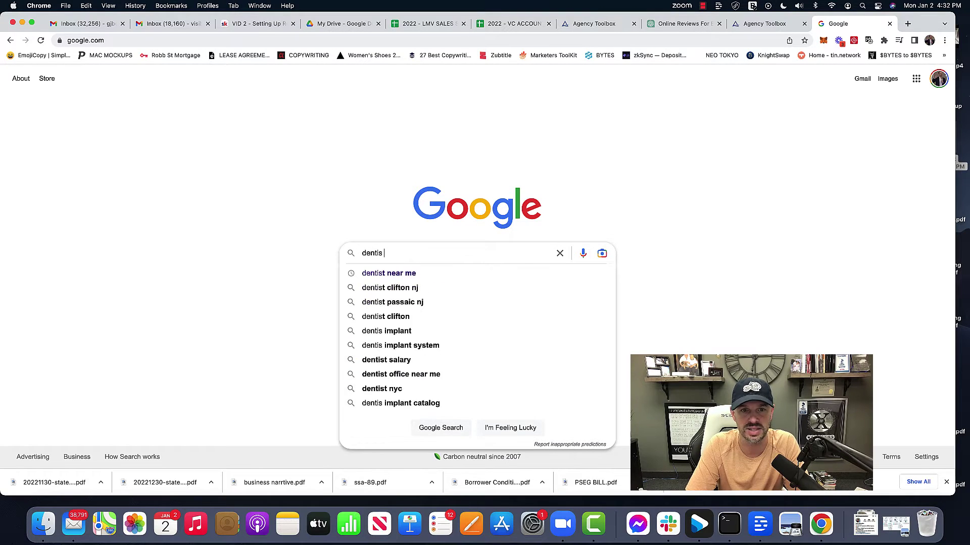
key(Return)
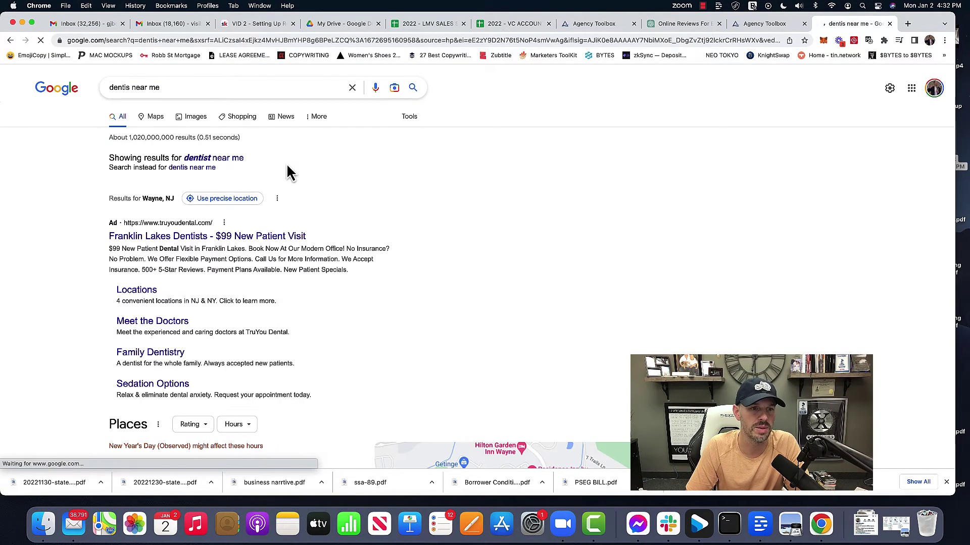
Scroll through the results to the Wayne, NJ dentist listings with star ratings and map.
scroll(403, 274, down, 3)
scroll(342, 259, down, 4)
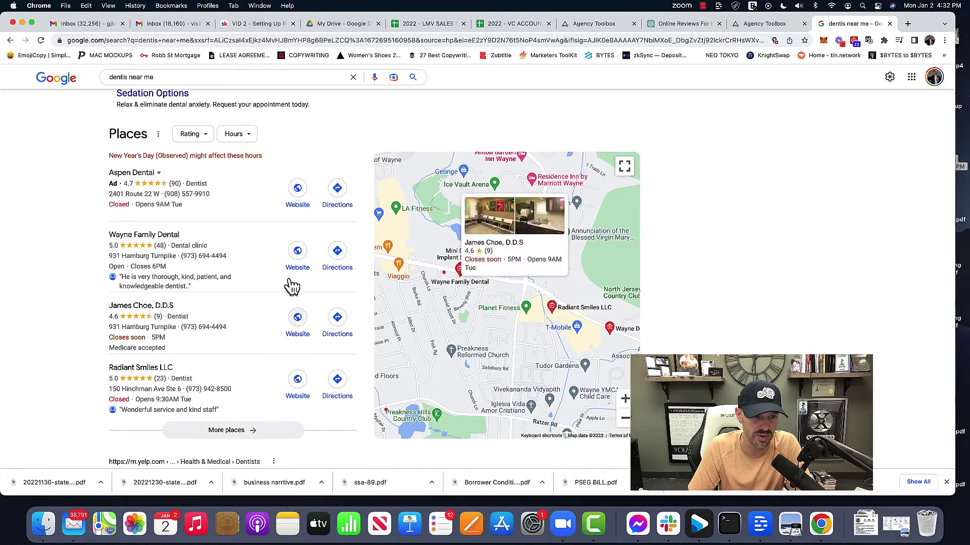
scroll(273, 264, down, 6)
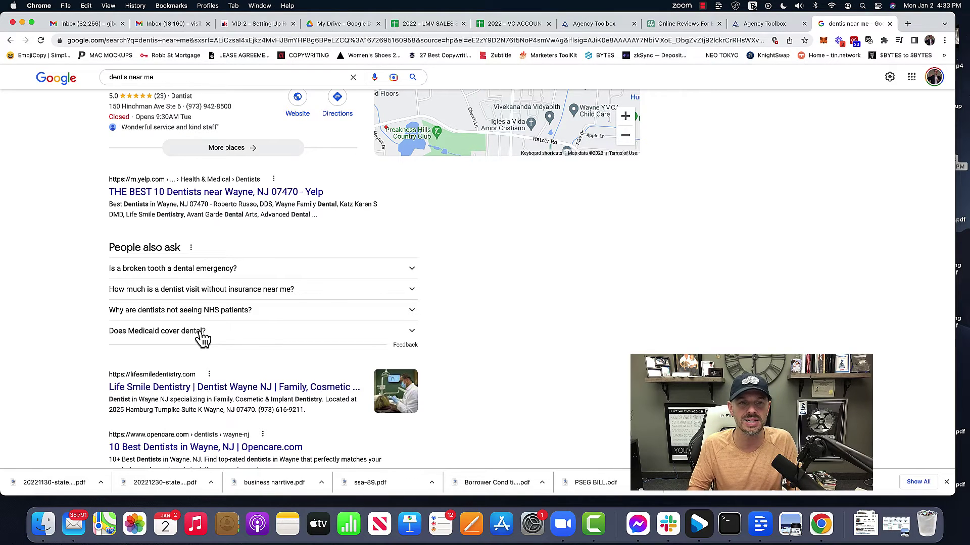
scroll(203, 338, down, 1)
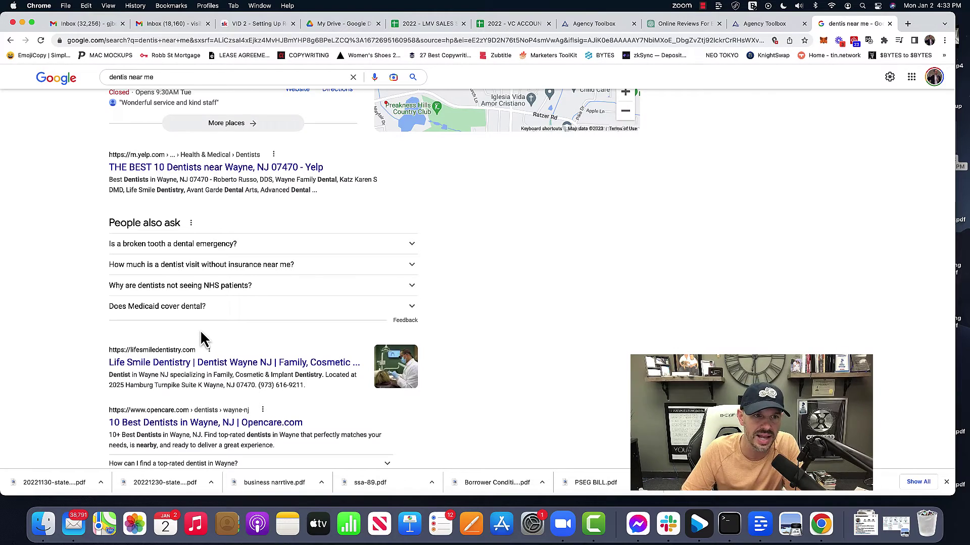
scroll(202, 337, down, 6)
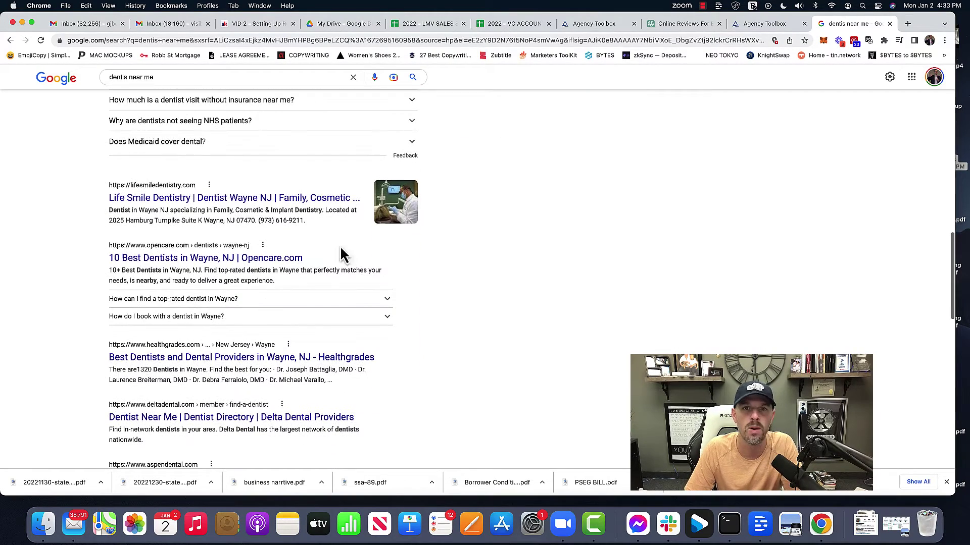
scroll(293, 323, down, 6)
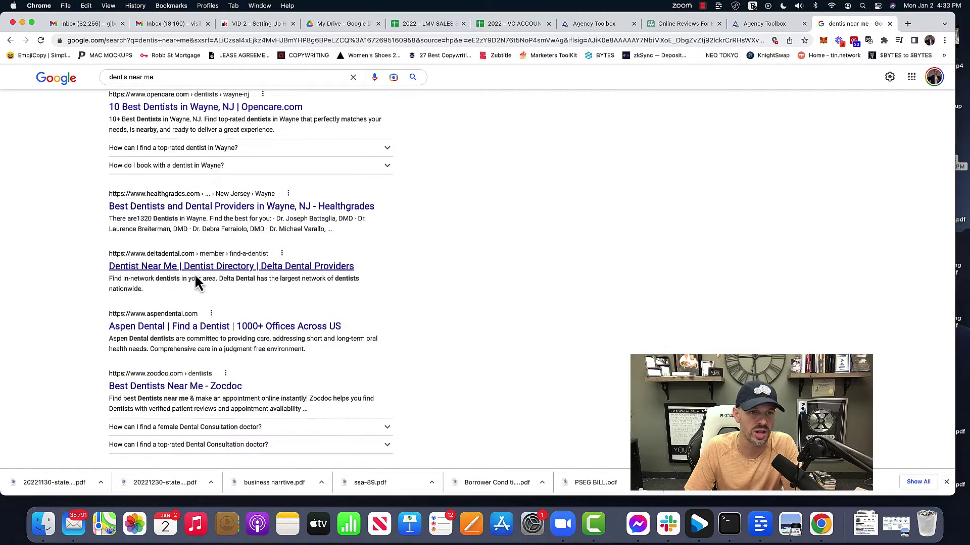
scroll(296, 314, down, 6)
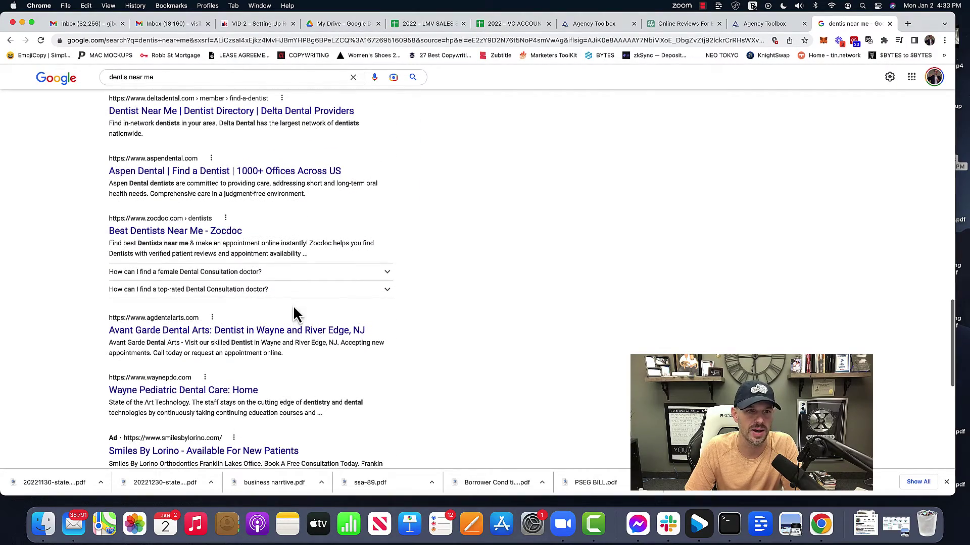
scroll(264, 334, down, 5)
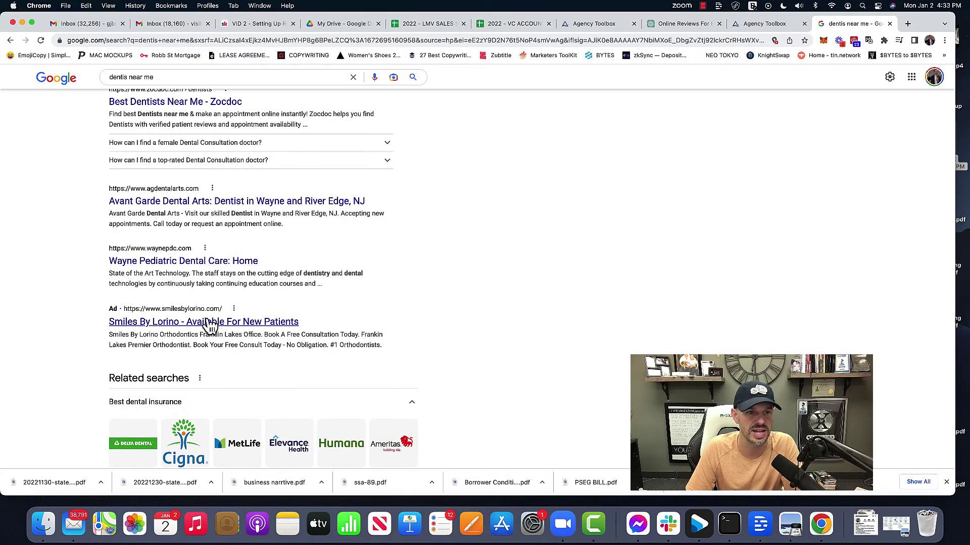
scroll(232, 329, up, 10)
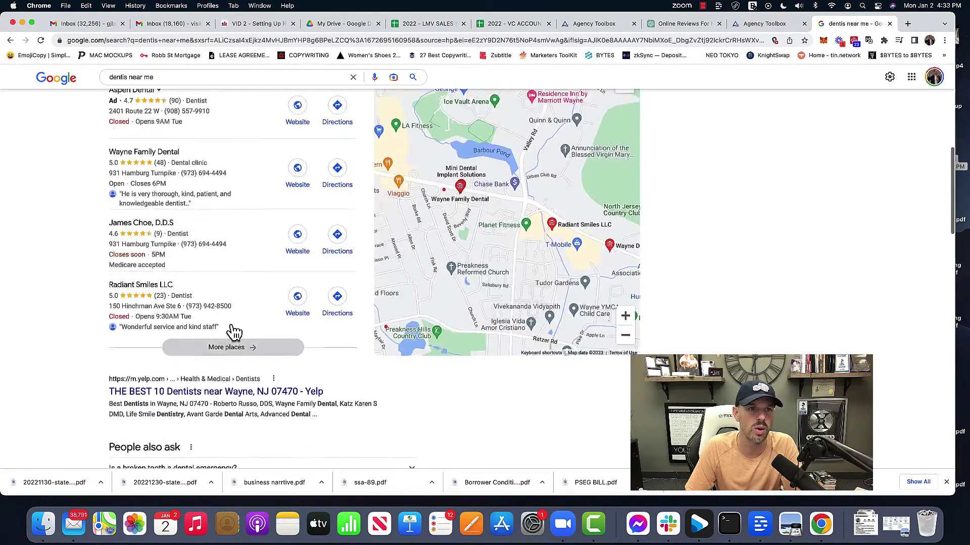
scroll(234, 330, up, 8)
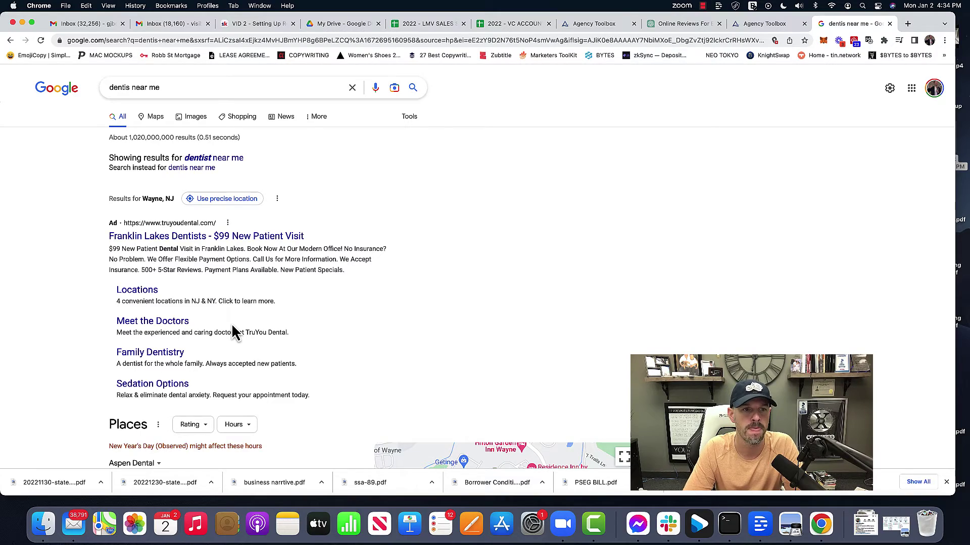
scroll(232, 328, down, 5)
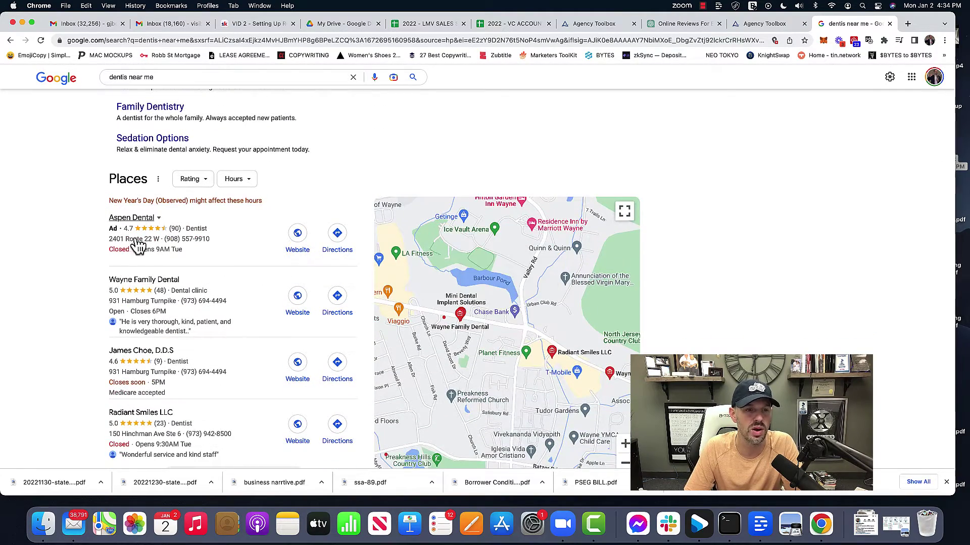
scroll(230, 290, down, 2)
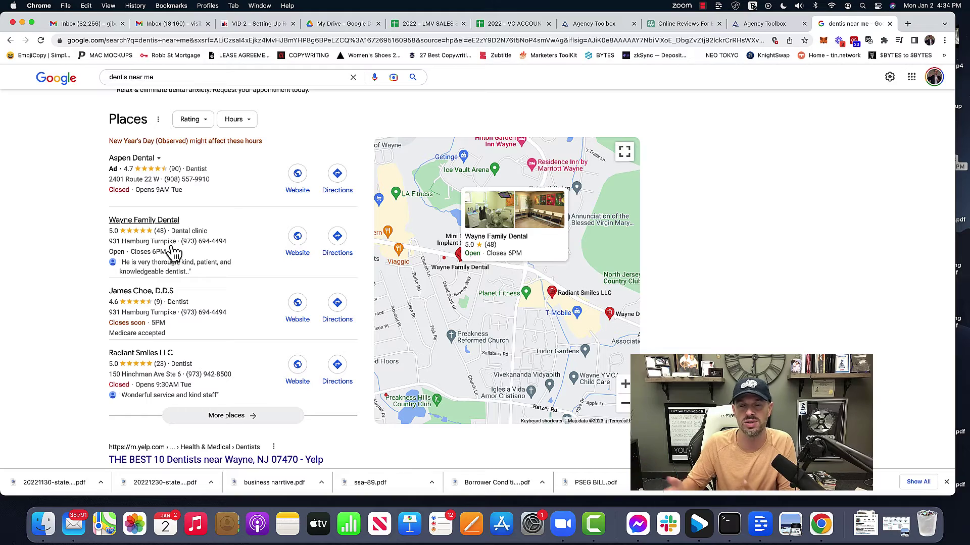
Highlight the four review statistics bullets in the Online Reviews chat, then return to Agency Toolbox's dashboard.
click(662, 27)
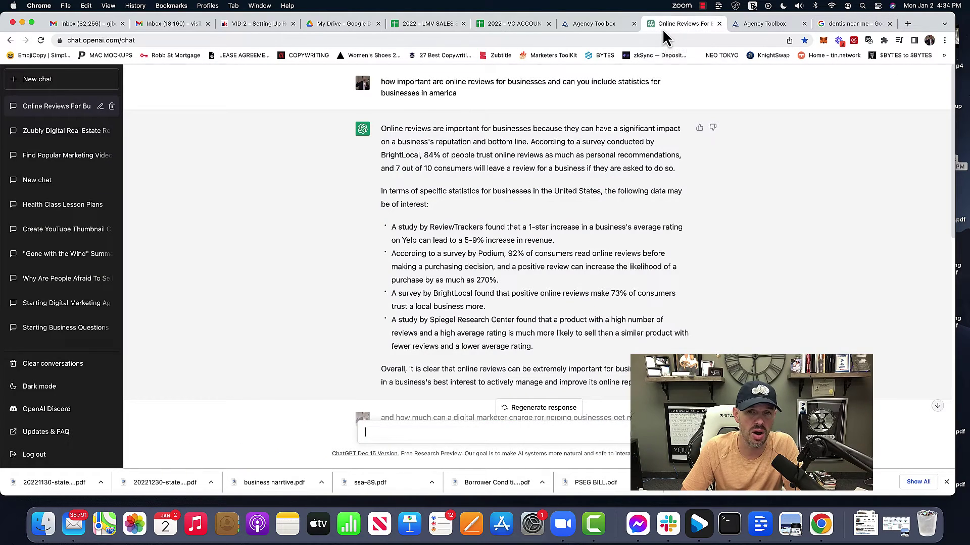
drag(550, 354, 392, 235)
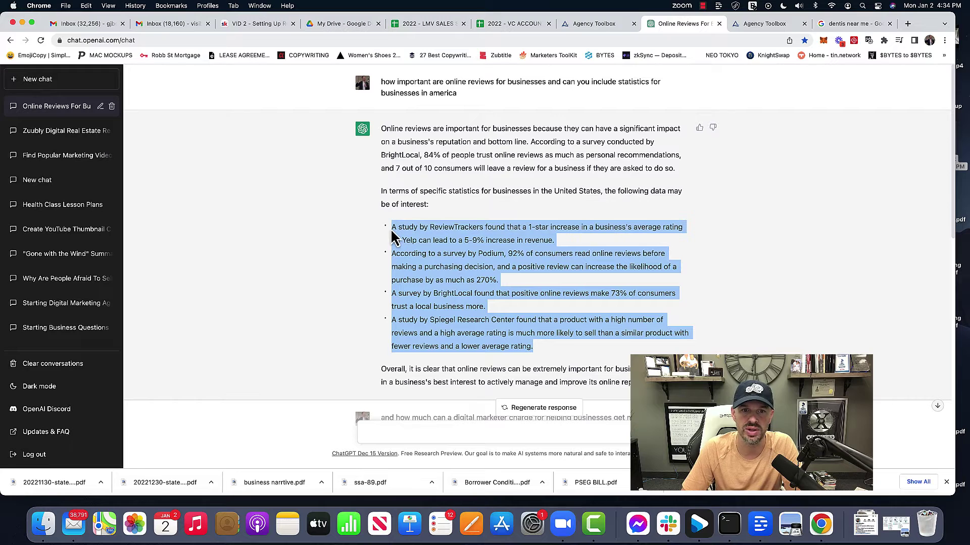
click(511, 238)
drag(539, 353, 392, 226)
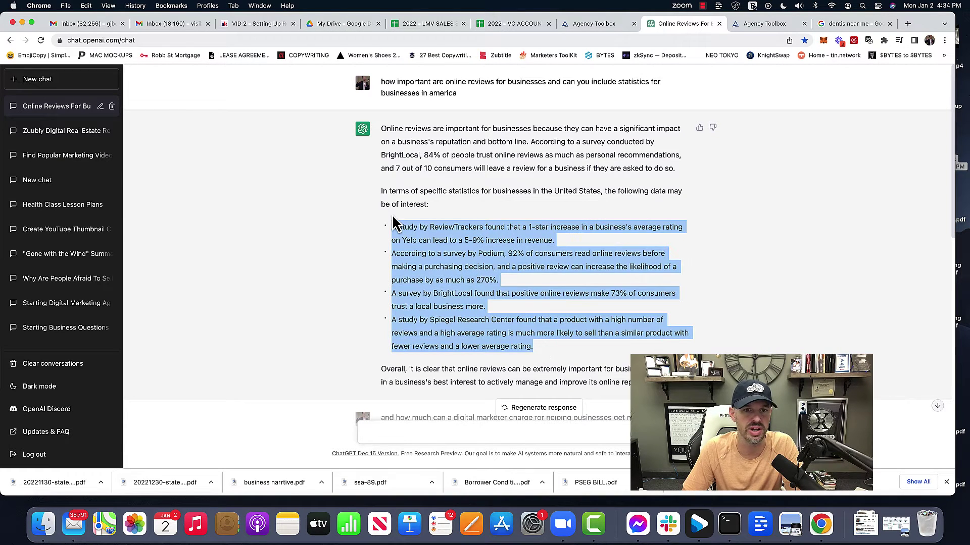
click(477, 247)
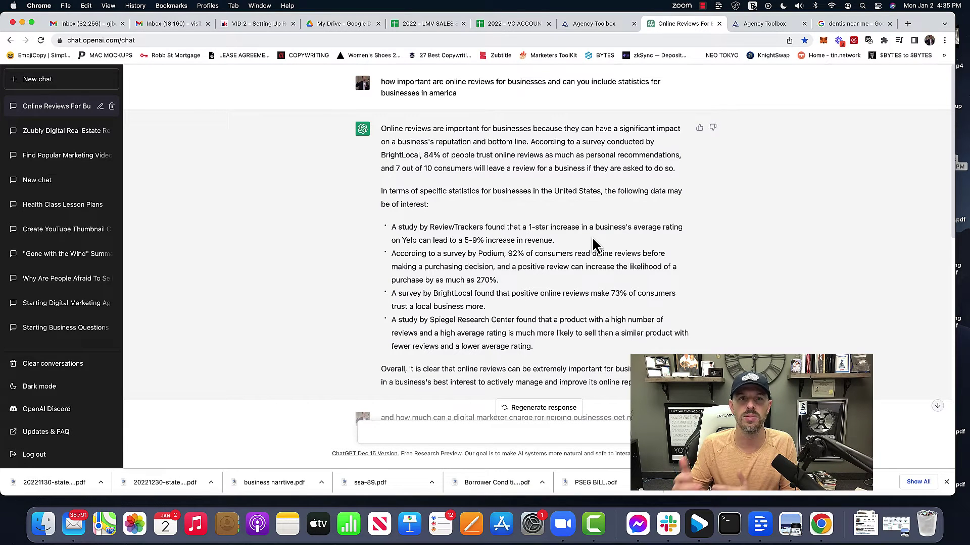
click(598, 25)
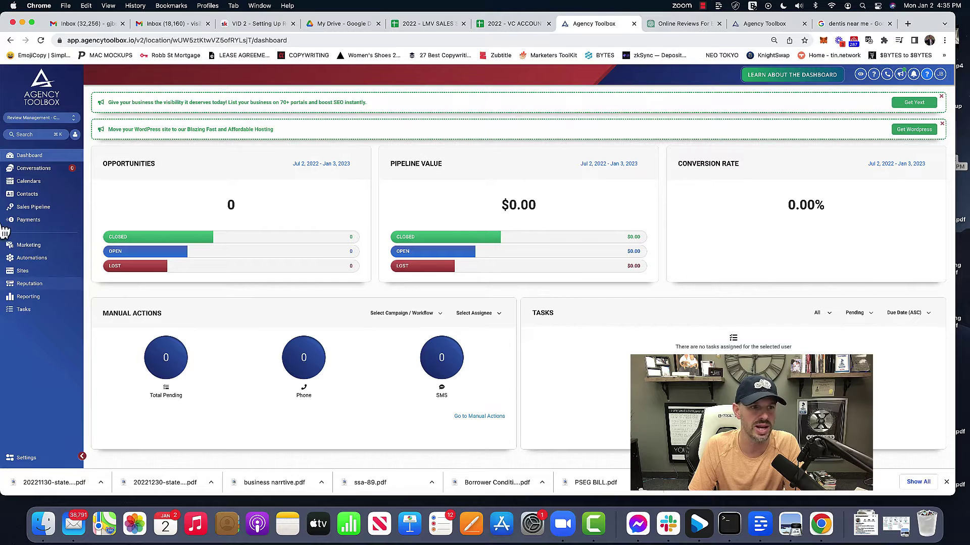
Browse the Reputation Overview, Listings and Reviews tabs, which show no reviews yet.
click(34, 289)
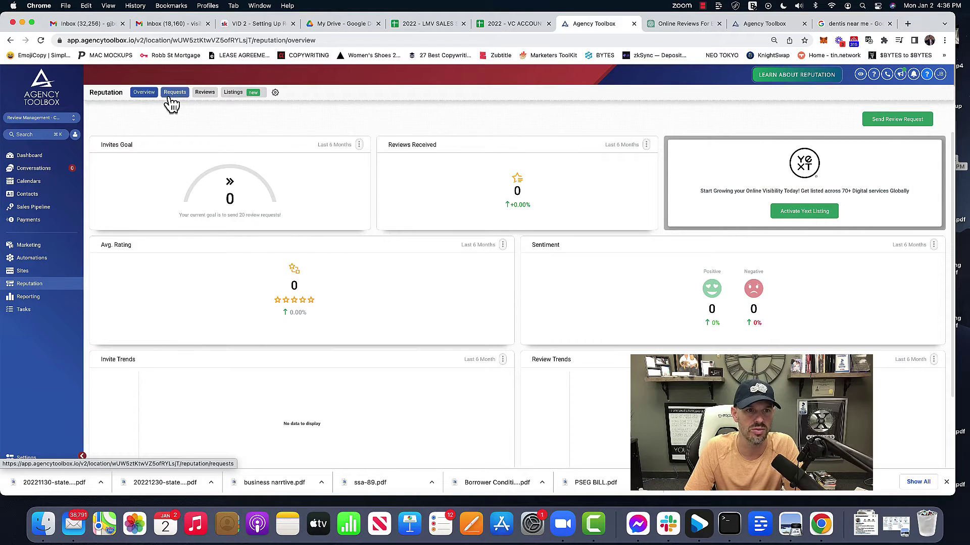
click(230, 94)
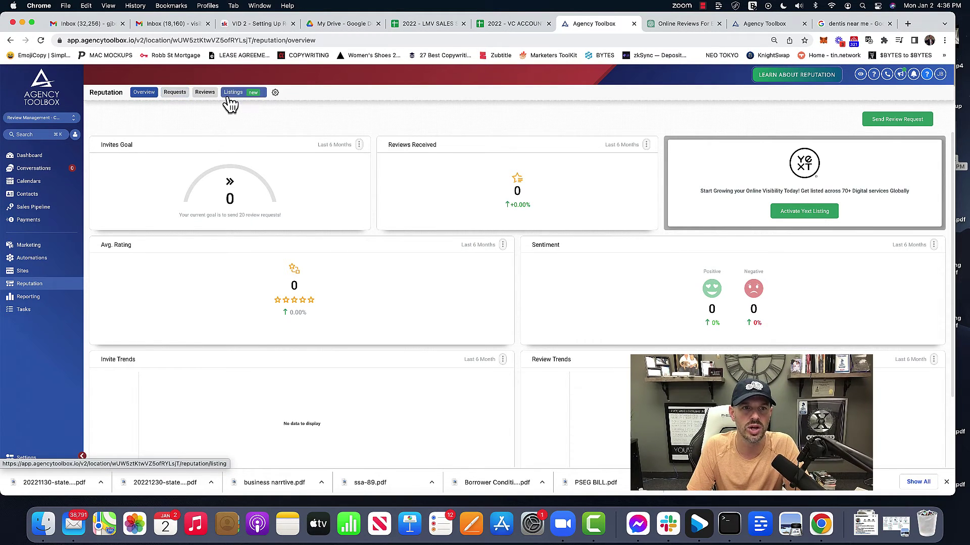
click(205, 93)
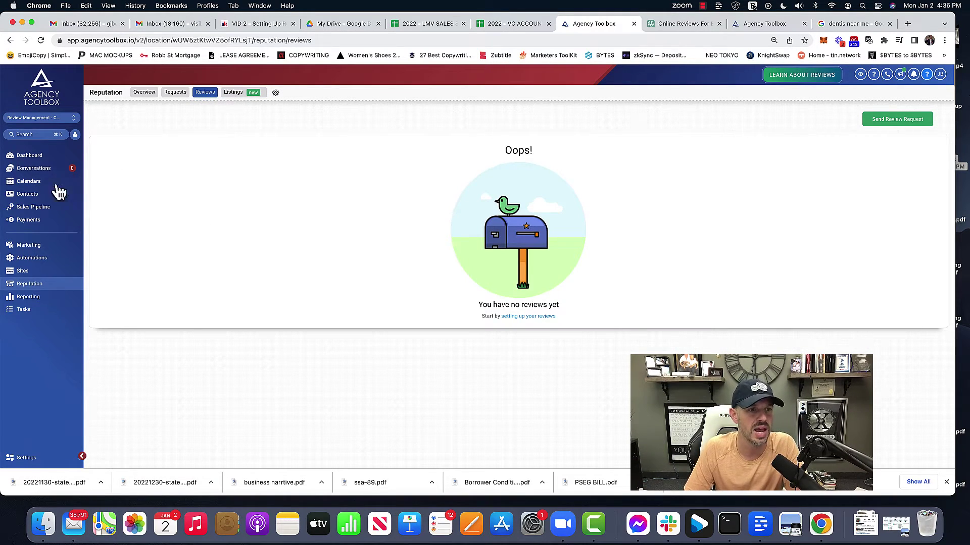
View the Reputation Management settings, then the Integrations page with Google and Facebook cards.
click(28, 458)
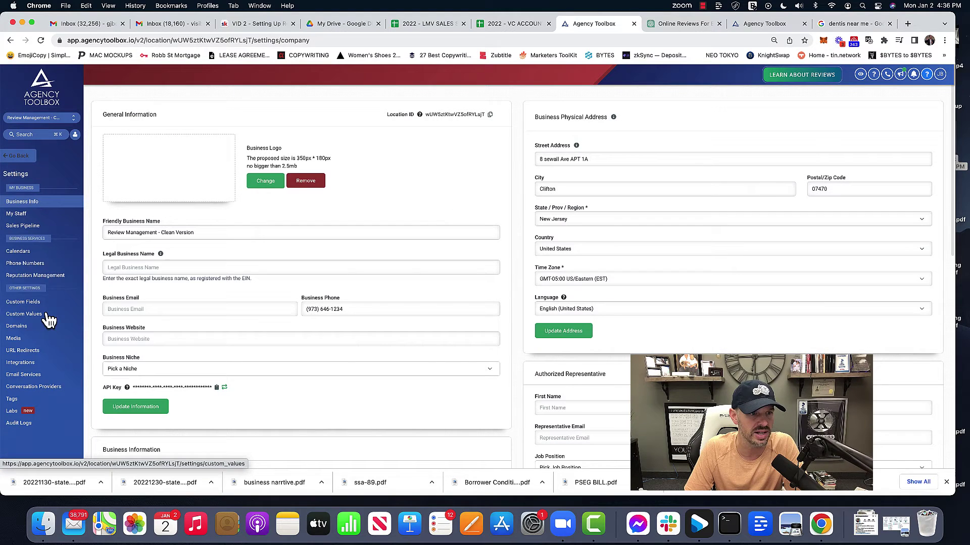
click(39, 279)
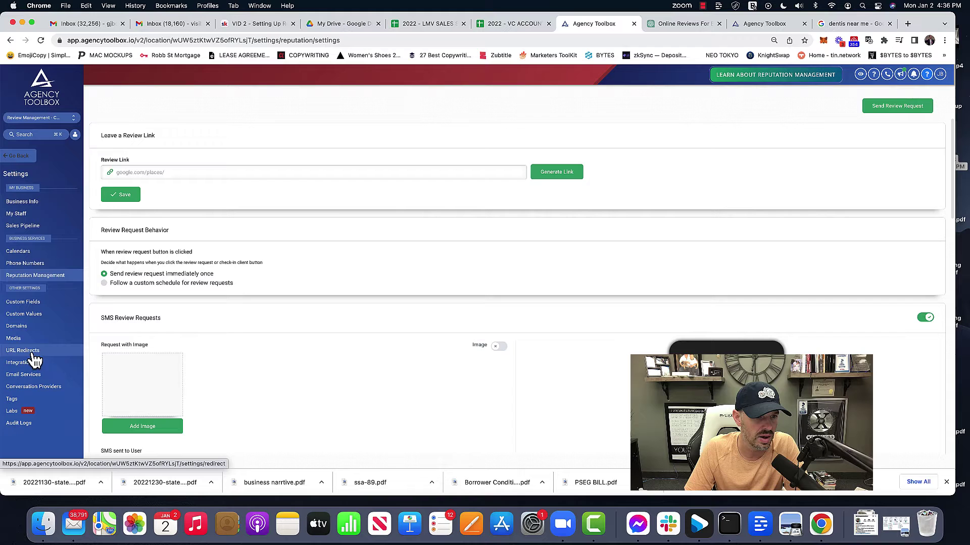
click(22, 365)
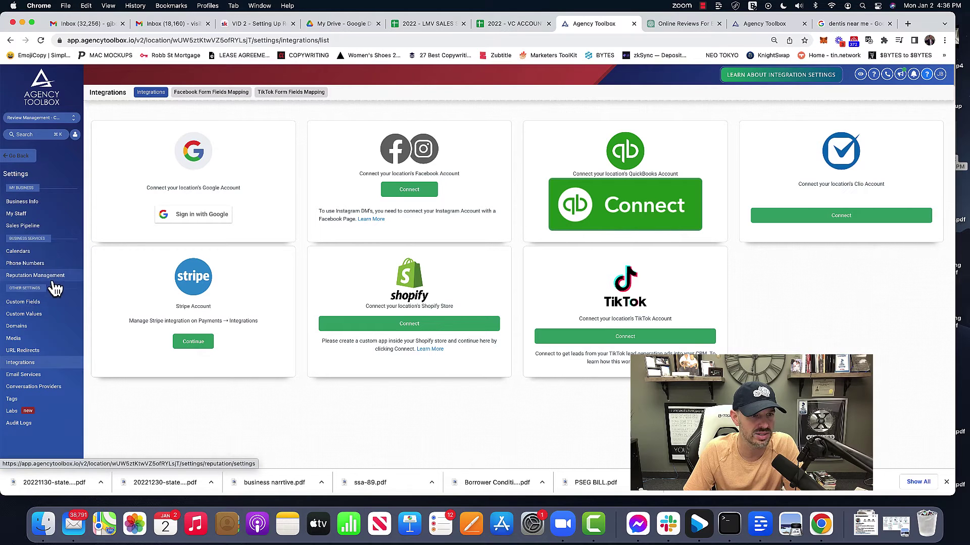
Open Automations and the 1. Tru-Review Management folder listing its four review workflows.
click(25, 158)
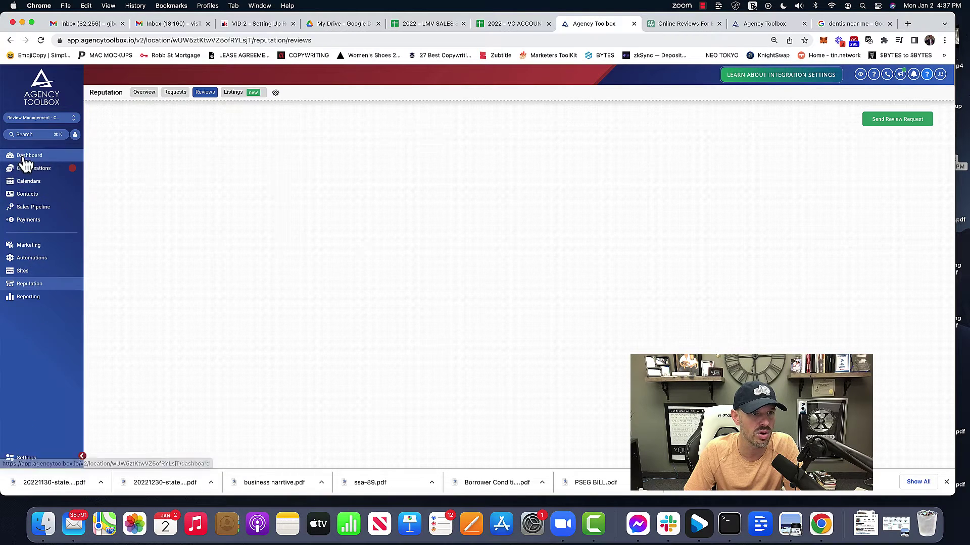
click(38, 260)
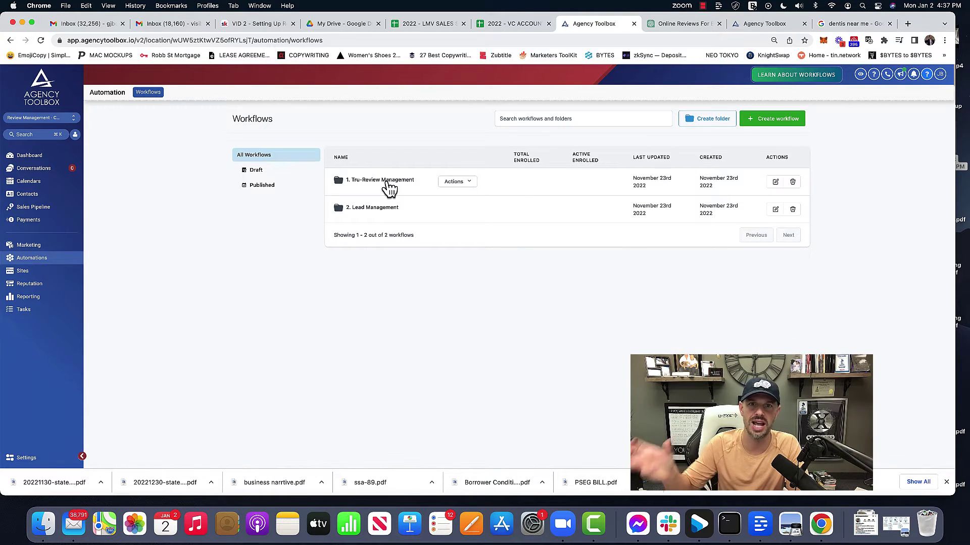
click(388, 181)
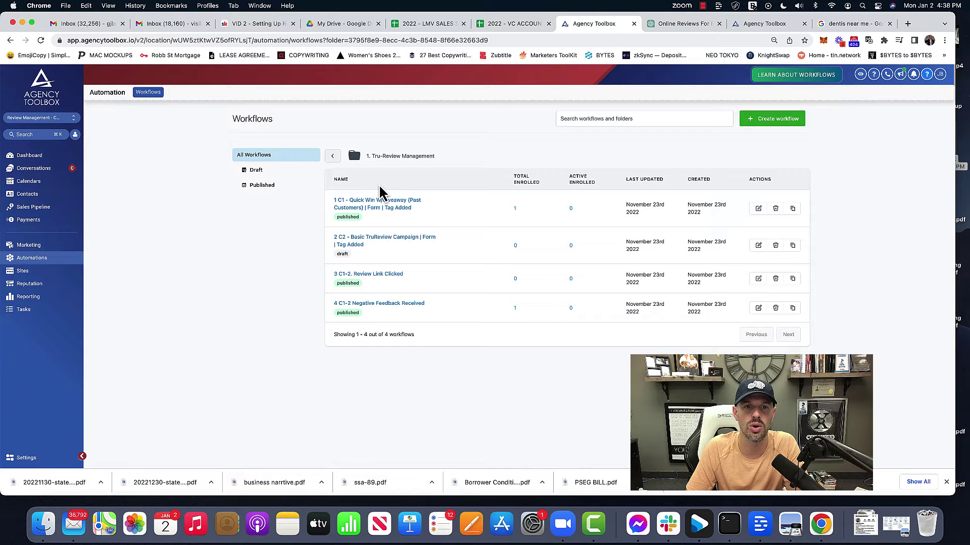
click(333, 157)
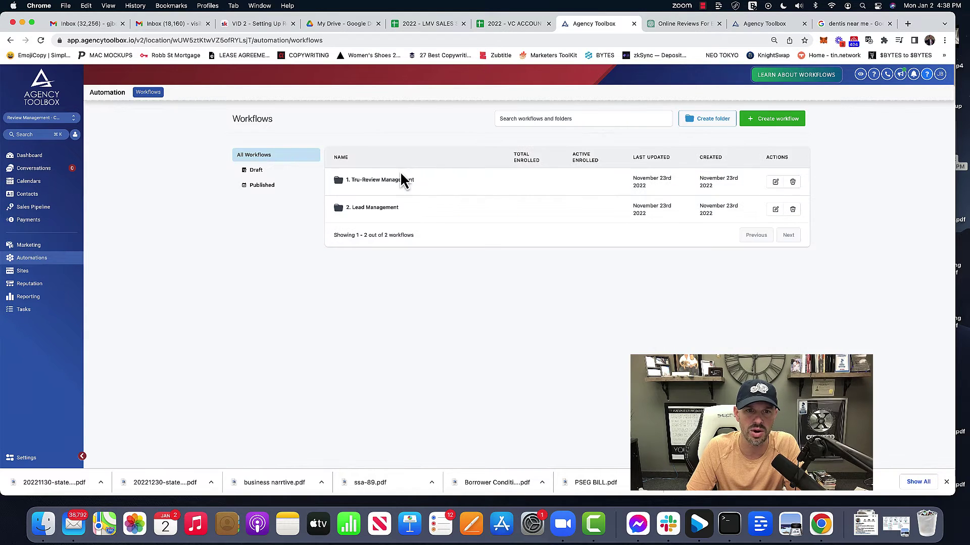
click(370, 187)
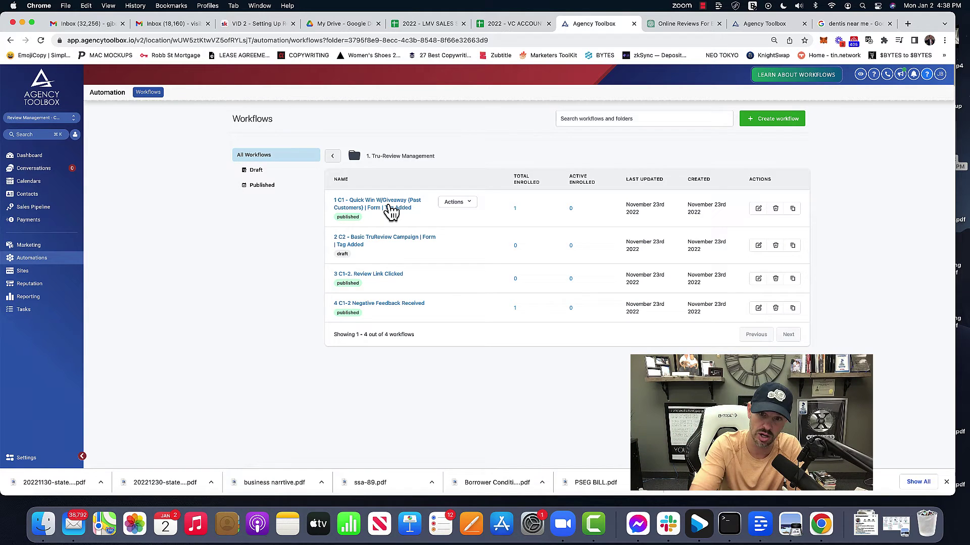
Open the Quick Win giveaway workflow and view its first SMS step's settings.
click(391, 212)
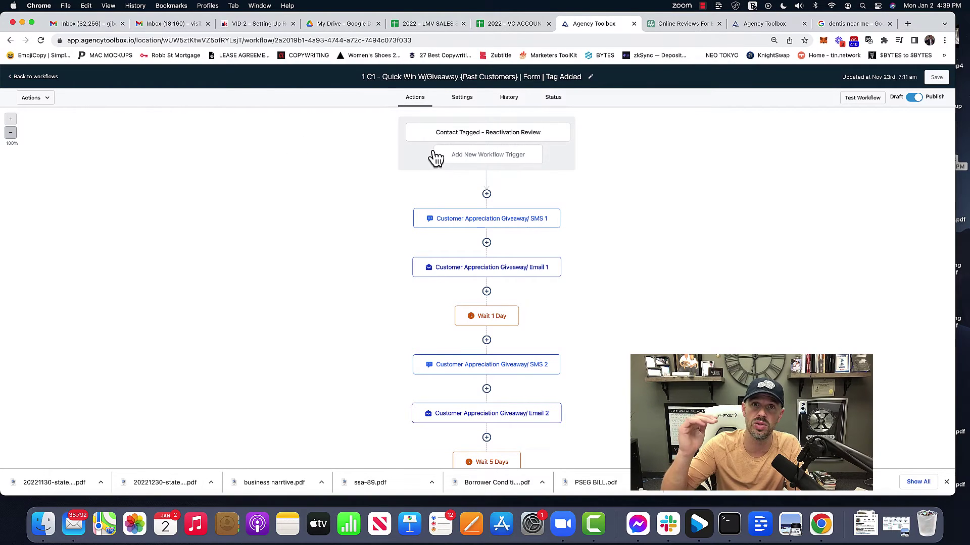
scroll(536, 251, down, 5)
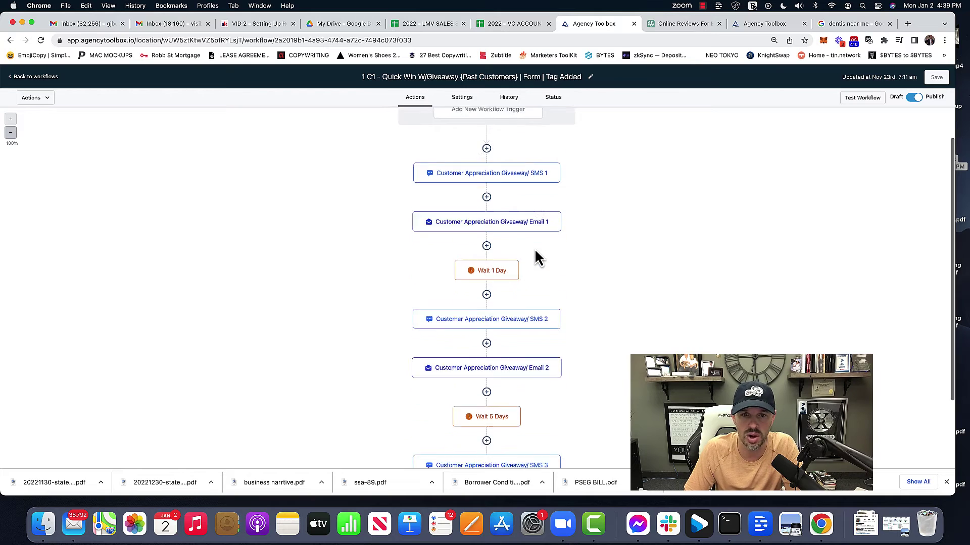
scroll(534, 249, down, 1)
scroll(535, 253, up, 6)
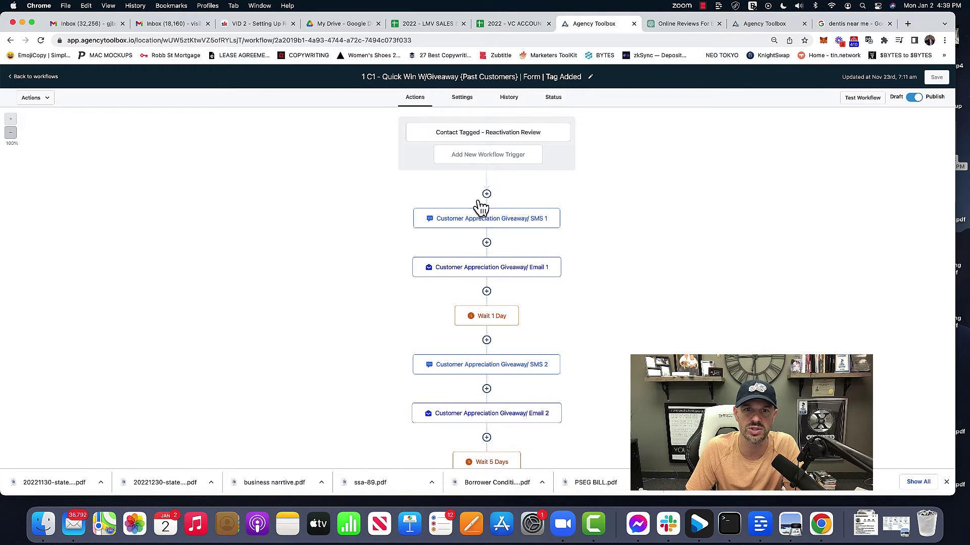
click(503, 227)
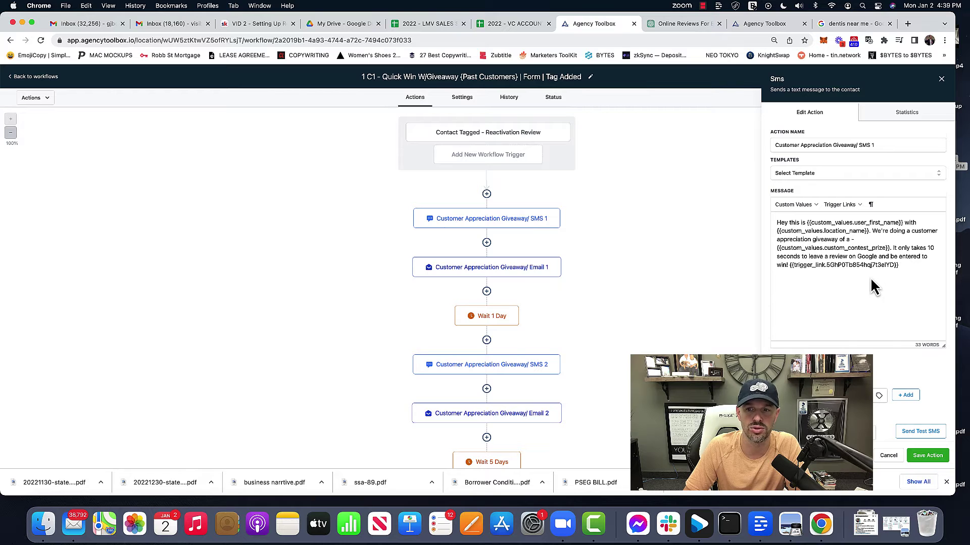
Inspect the Reactivation Review tag trigger without changes and go back to the workflow list.
scroll(555, 362, down, 2)
scroll(555, 361, up, 2)
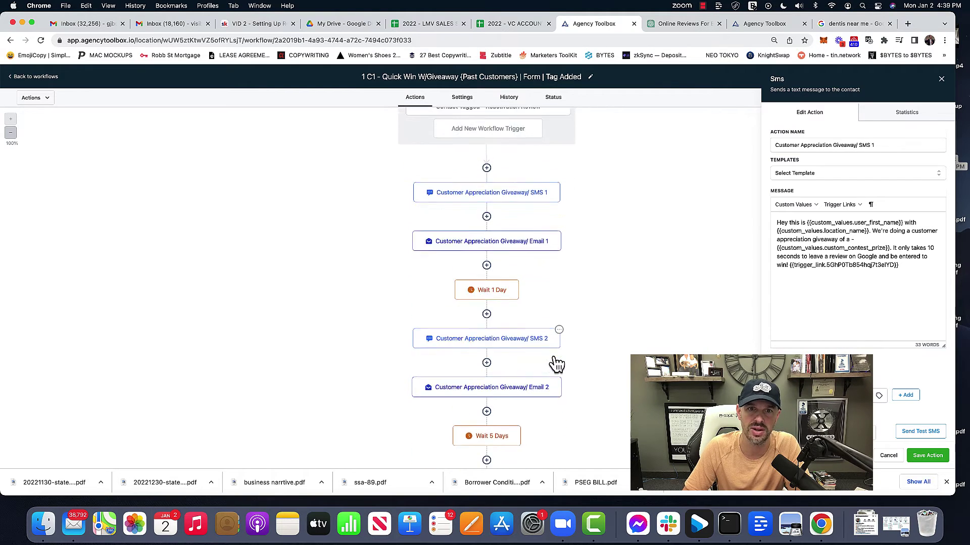
scroll(558, 363, down, 3)
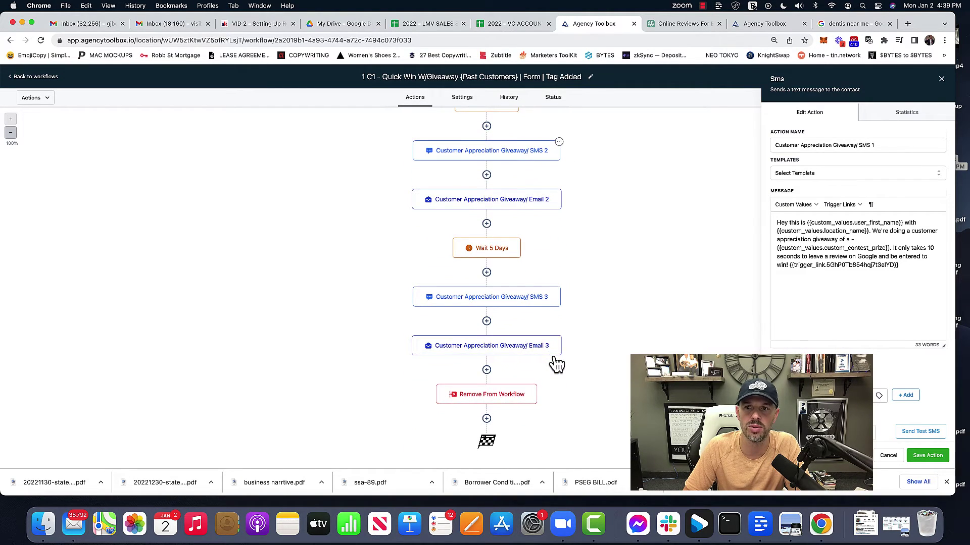
scroll(558, 363, up, 3)
click(502, 132)
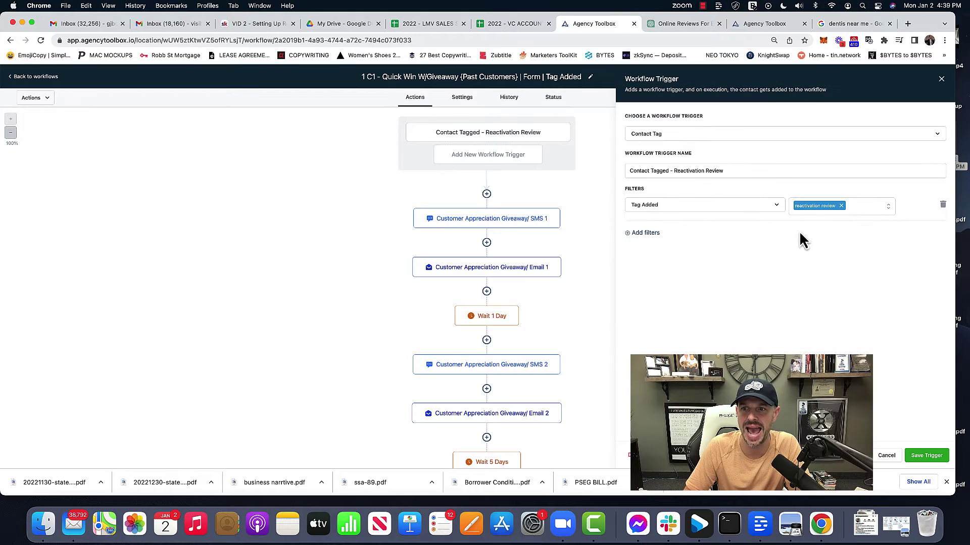
click(885, 456)
key(super+bracketleft)
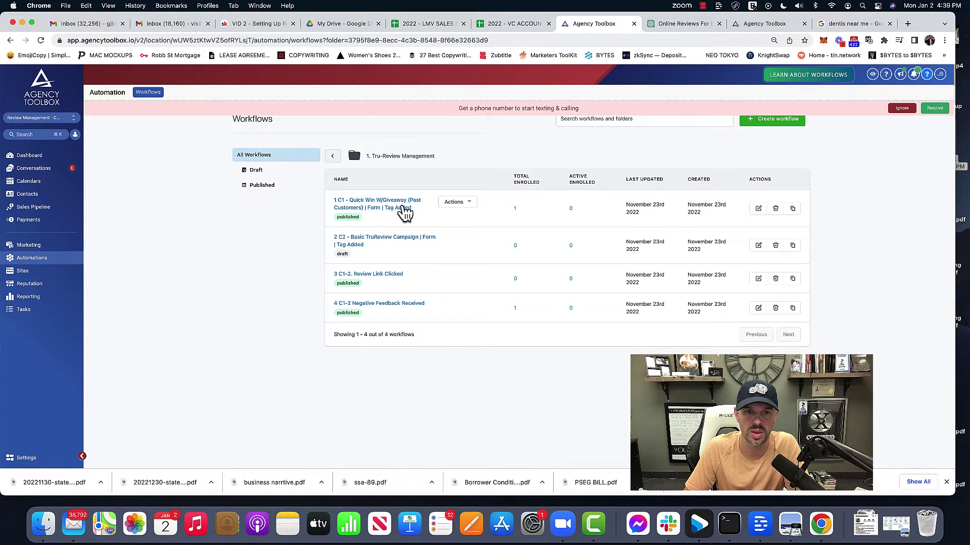
Inspect the Review Link Clicked workflow's trigger and Add Contact Tag step.
click(378, 276)
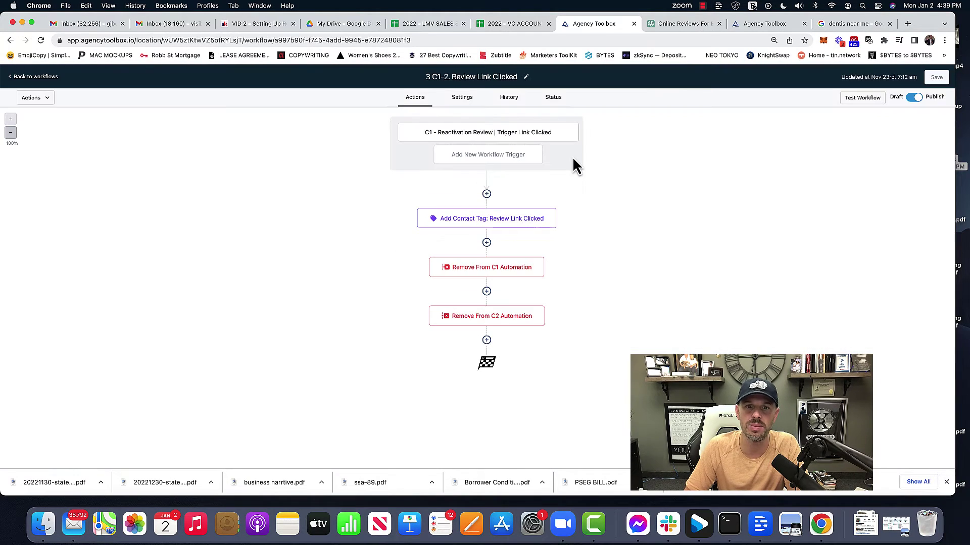
click(499, 136)
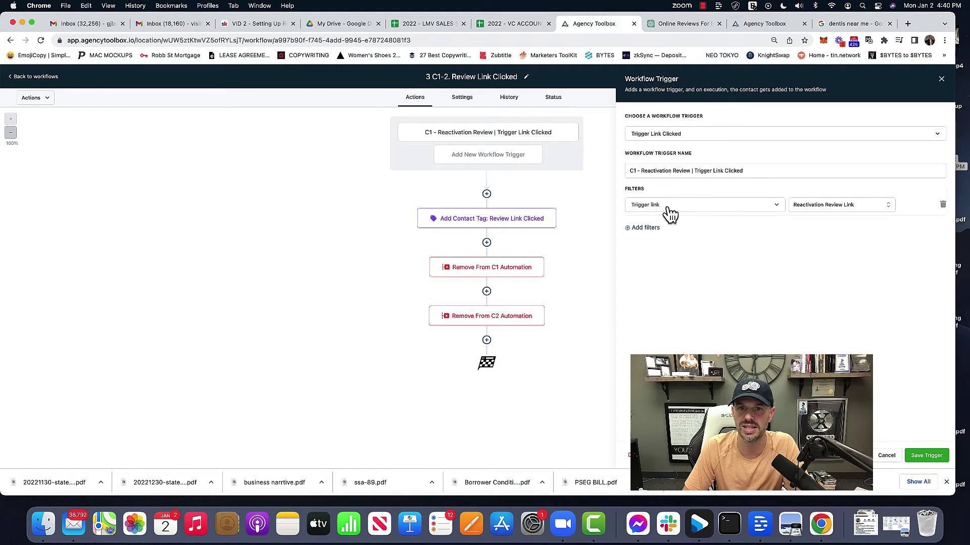
click(490, 225)
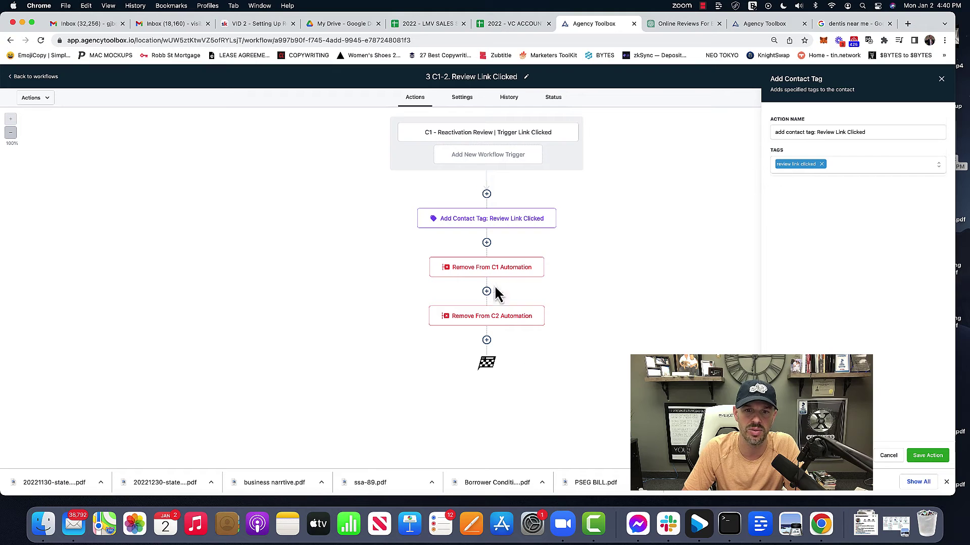
click(51, 82)
Look through the Quick Win giveaway workflow again and return to the Tru-Review Management list.
click(392, 201)
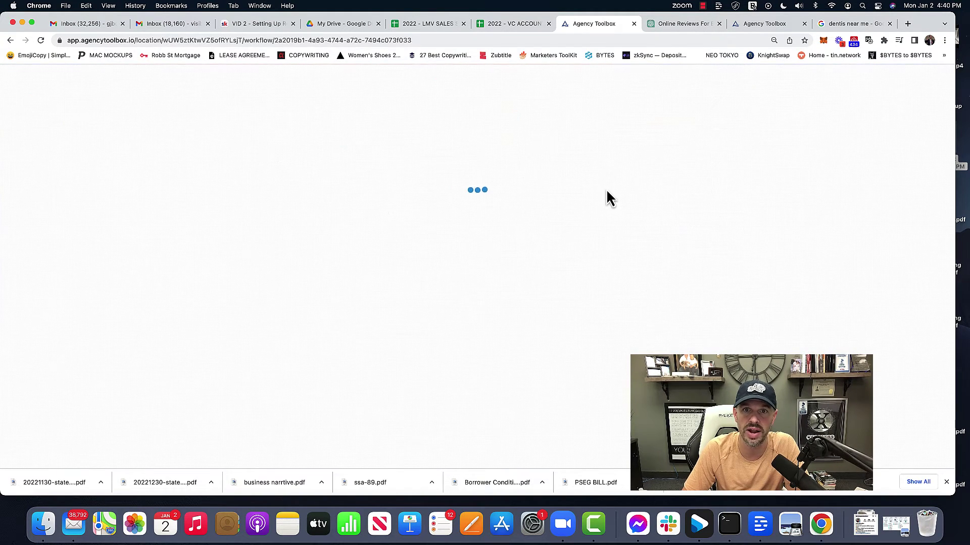
scroll(596, 265, down, 3)
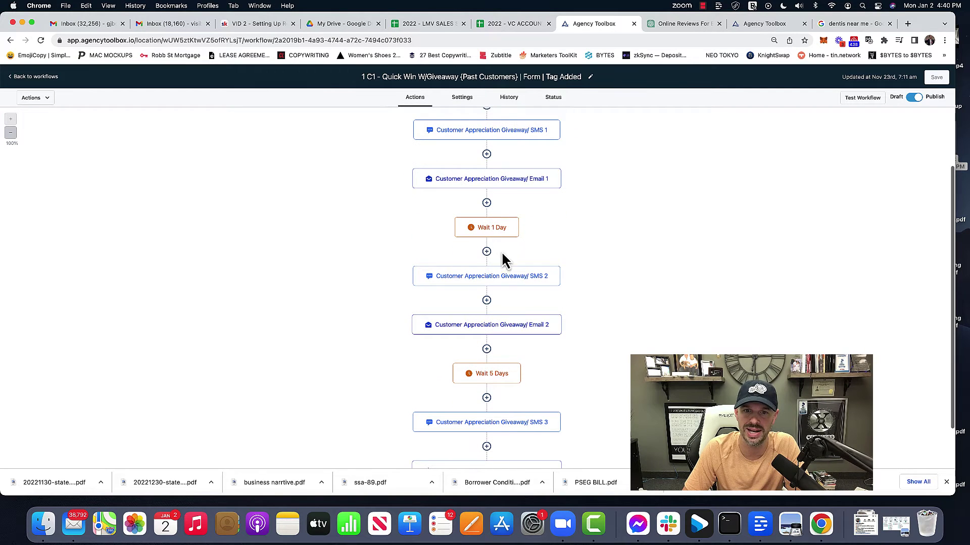
scroll(521, 278, down, 1)
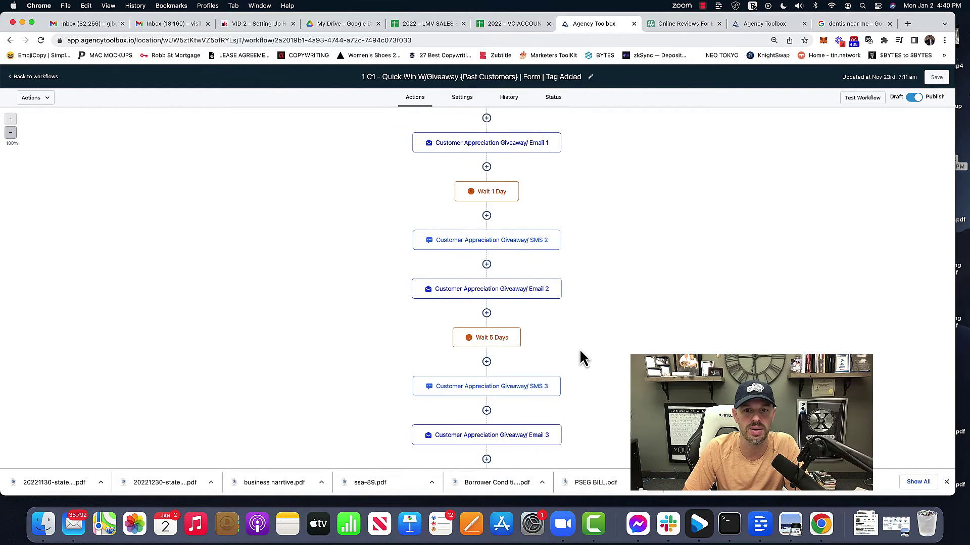
scroll(579, 348, down, 4)
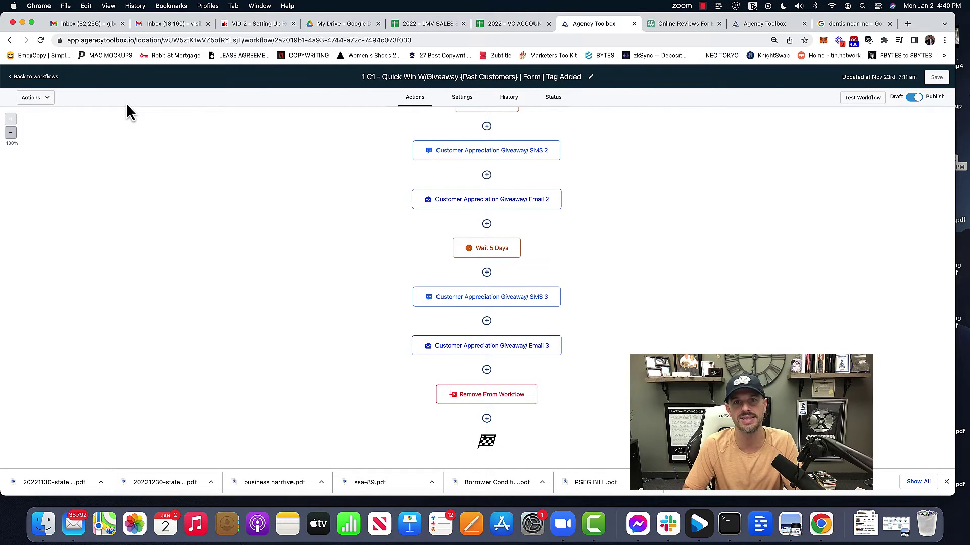
click(42, 80)
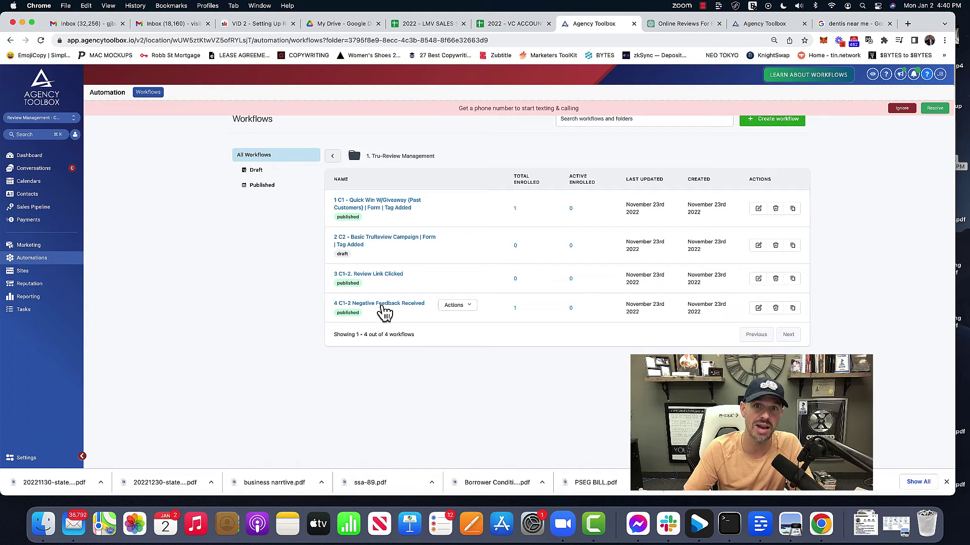
Open the Reputation Review Form from Sites > Forms and show its shareable Link.
click(21, 285)
click(20, 272)
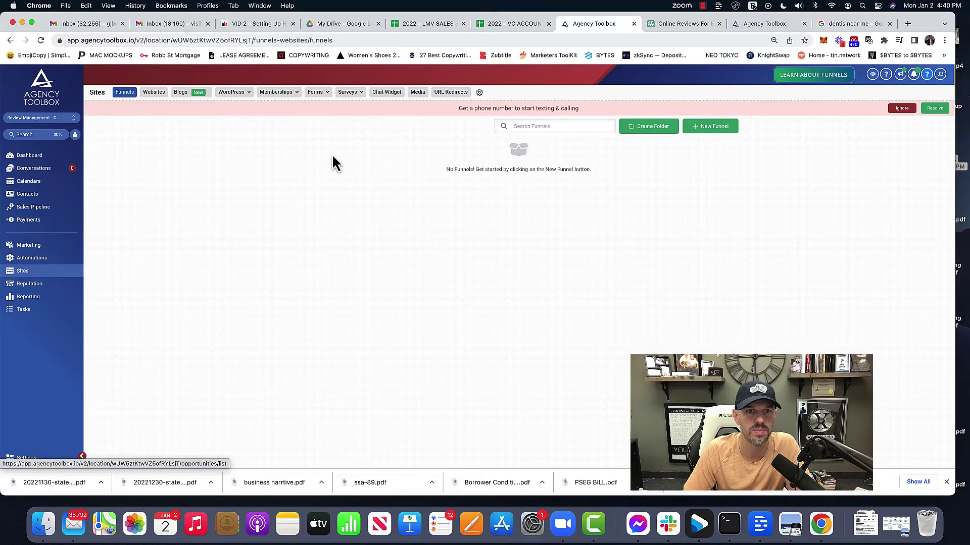
click(327, 97)
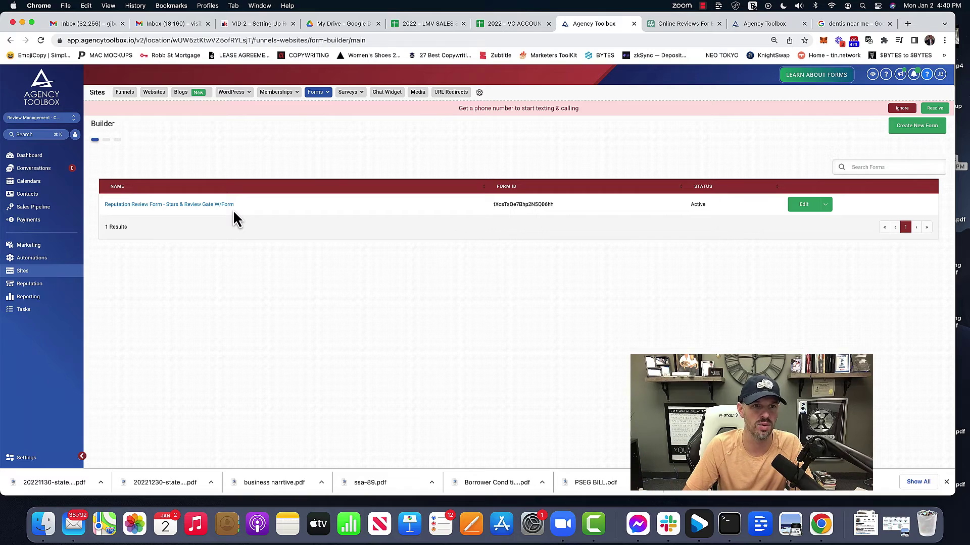
click(216, 205)
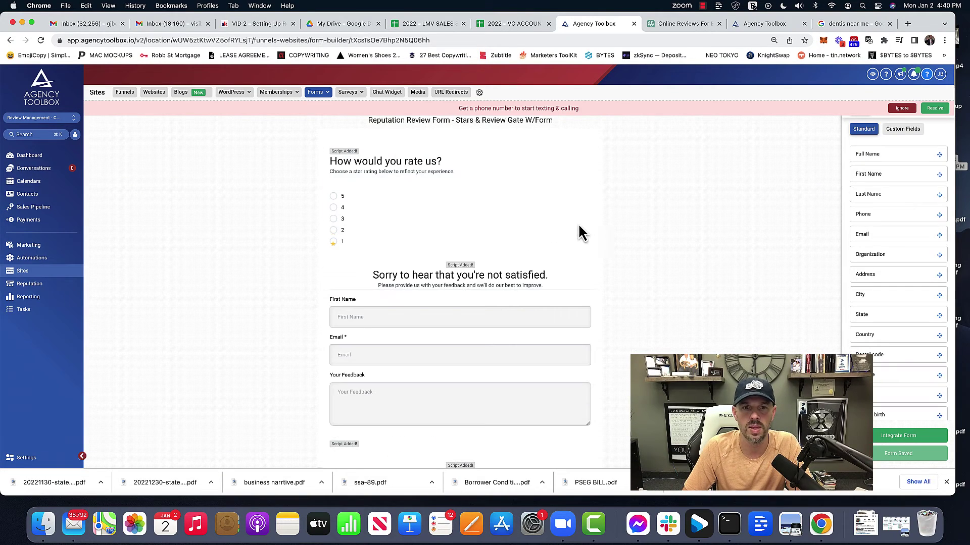
click(897, 435)
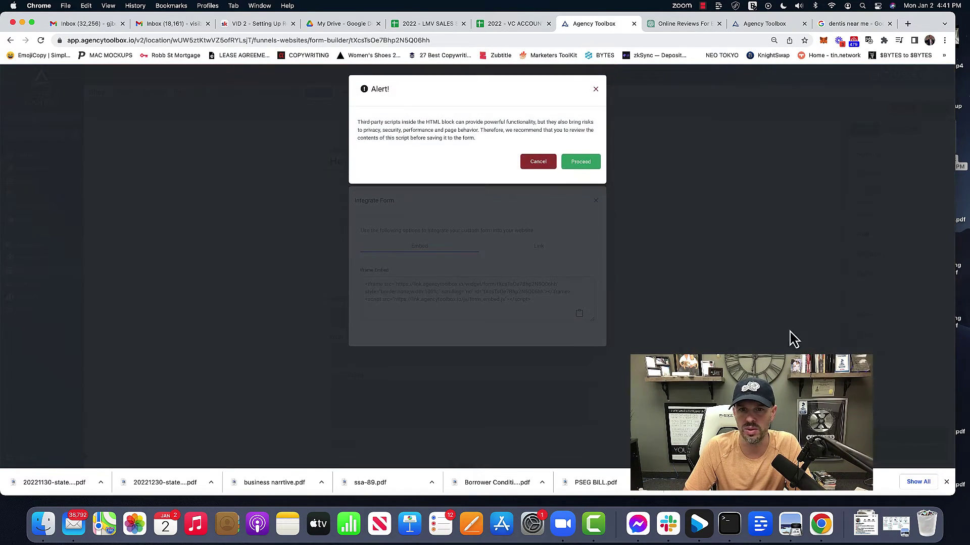
click(579, 163)
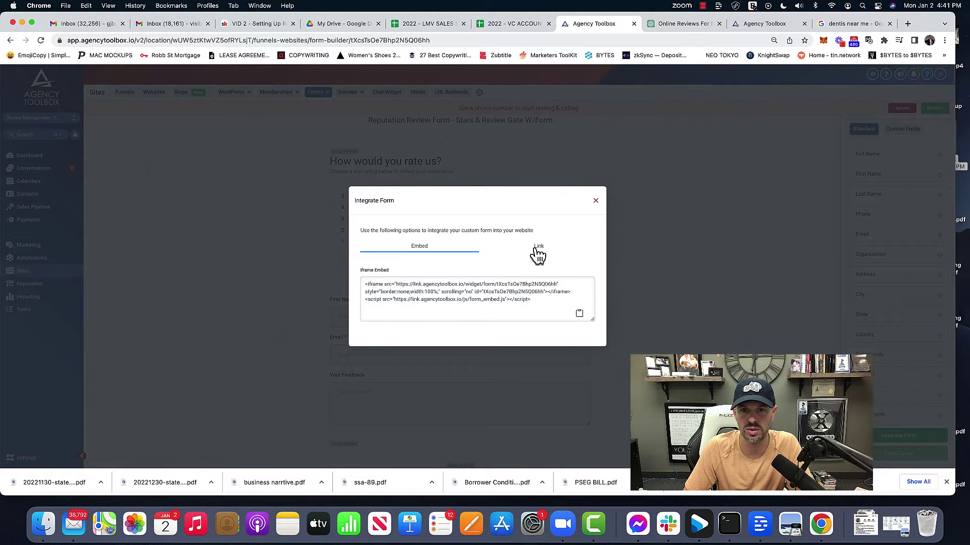
click(538, 247)
Give a high star rating on the live form, follow 'Review us on Google!', then cancel.
click(579, 303)
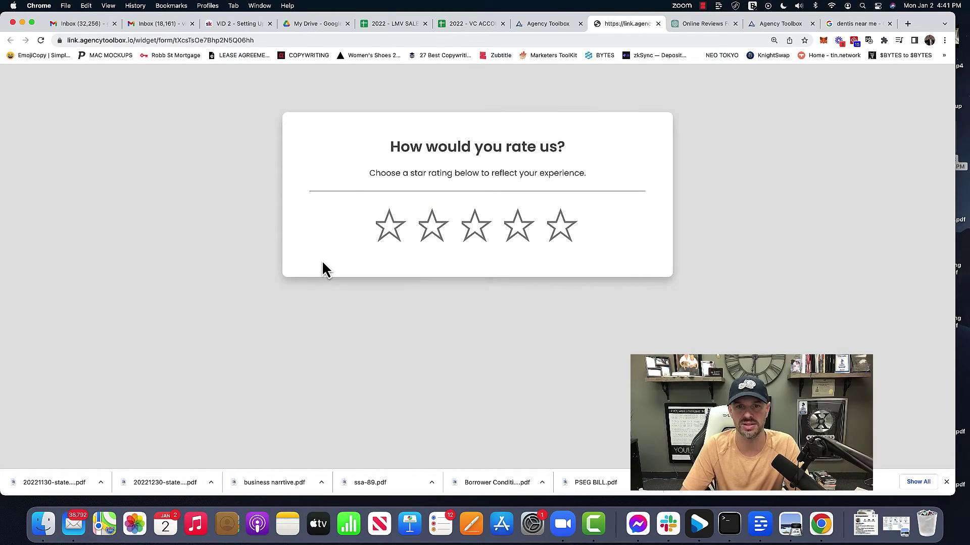
click(515, 230)
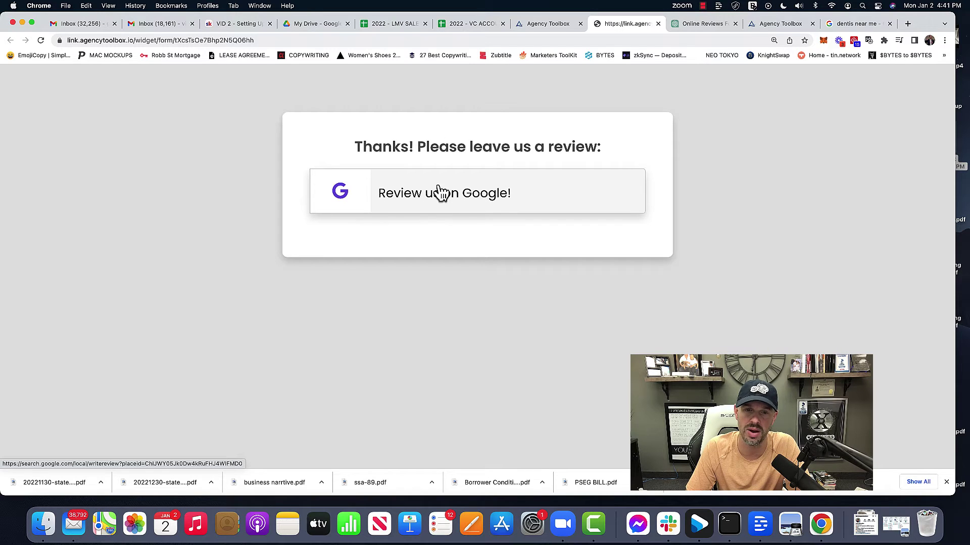
click(395, 194)
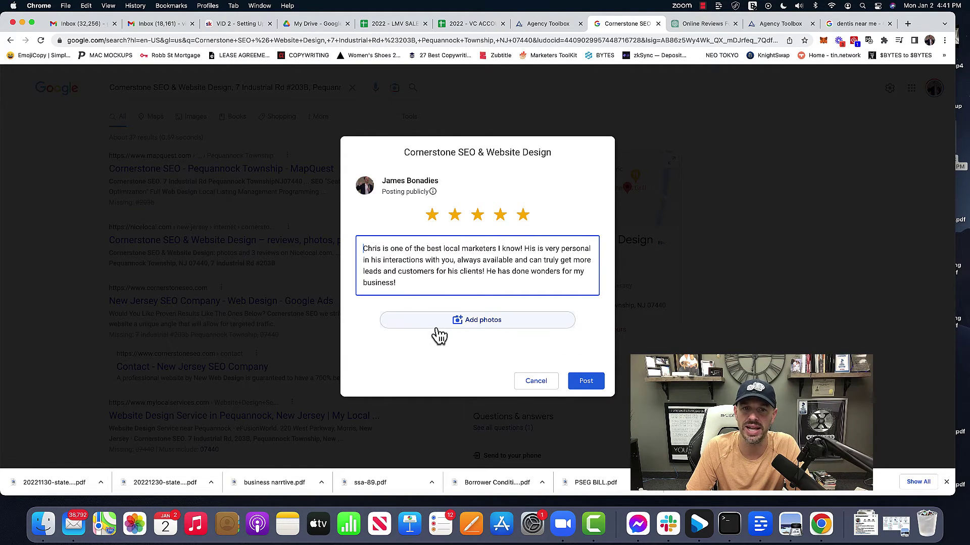
click(539, 385)
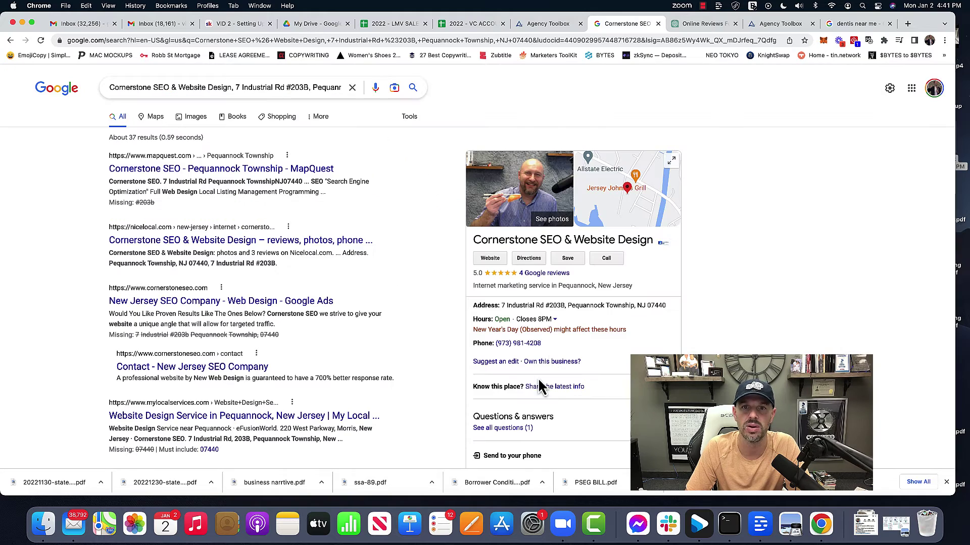
Give a low star rating on the live form and highlight the 'Sorry to hear that you're not satisfied' text.
click(553, 26)
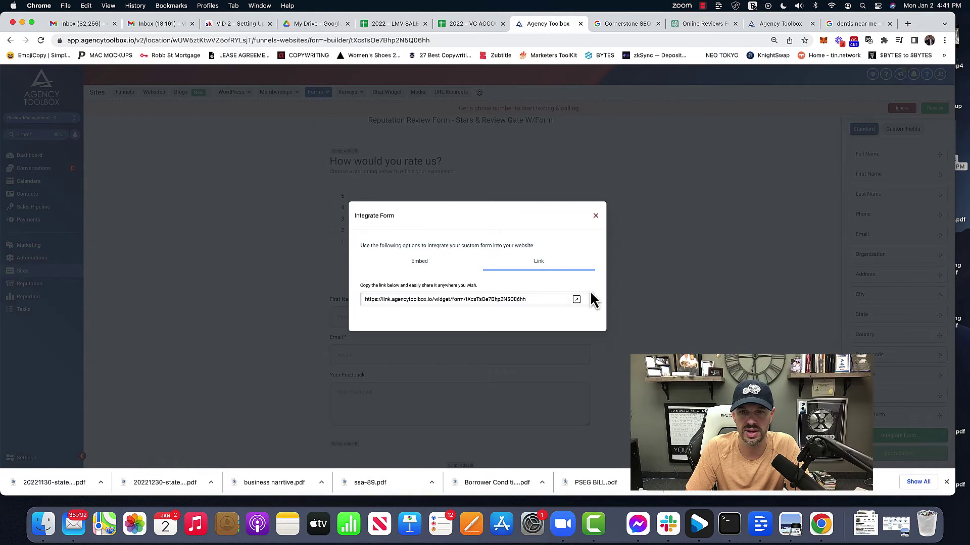
click(575, 299)
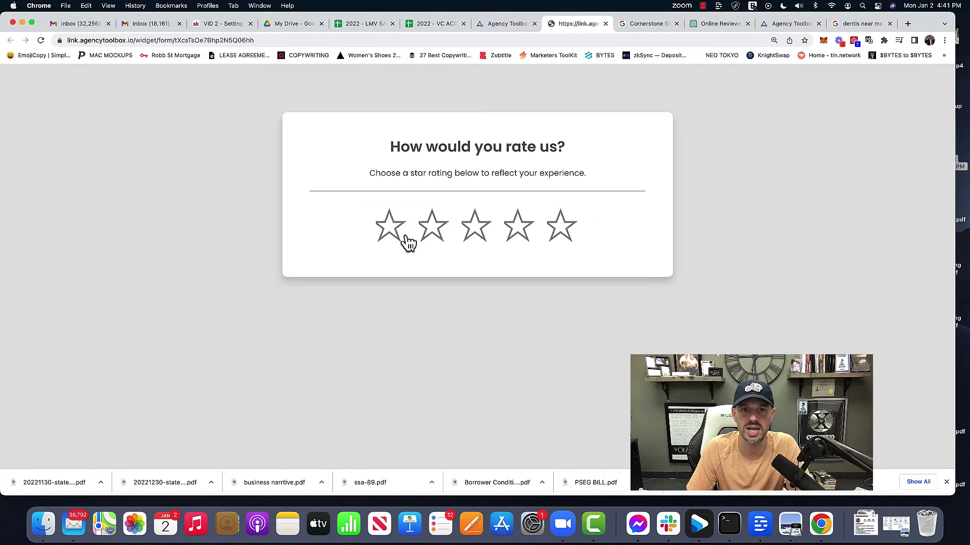
click(389, 228)
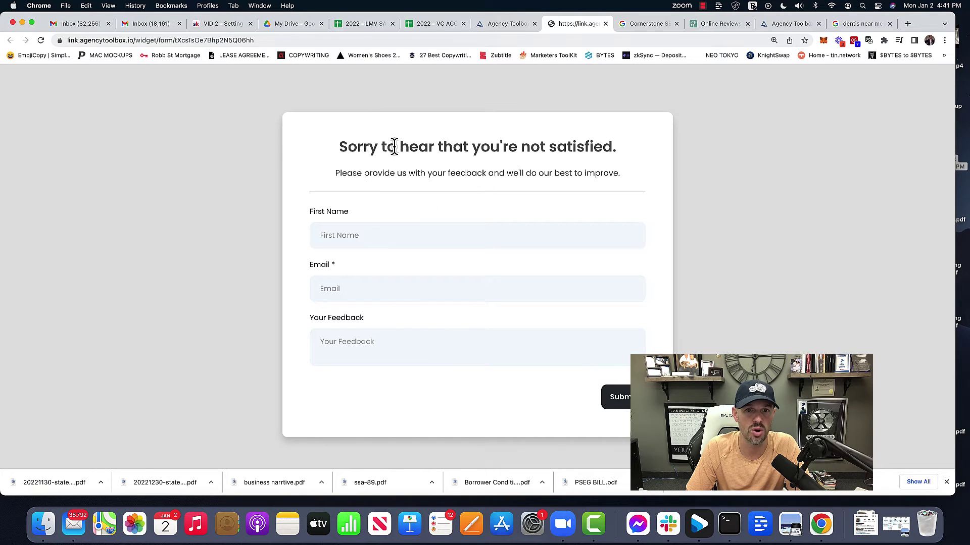
drag(393, 146, 575, 147)
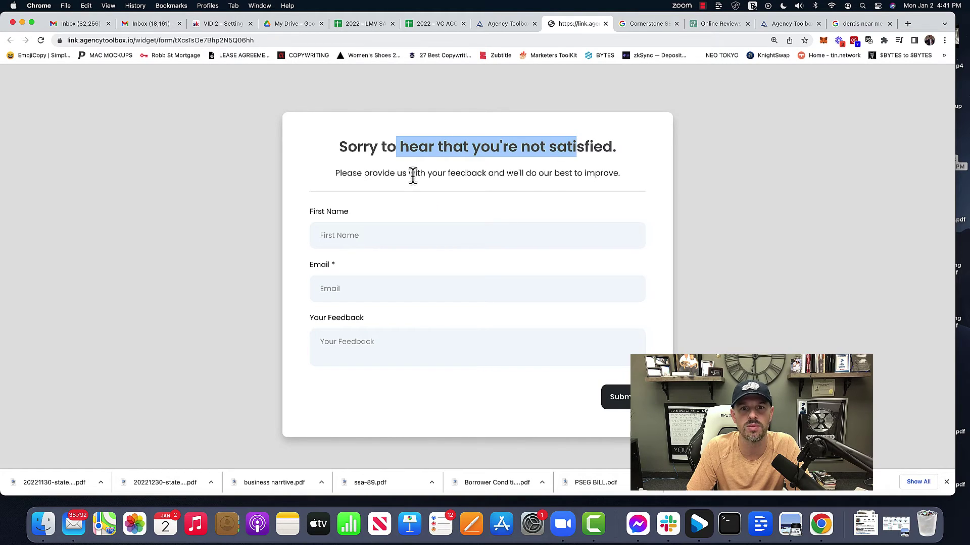
drag(415, 174, 534, 187)
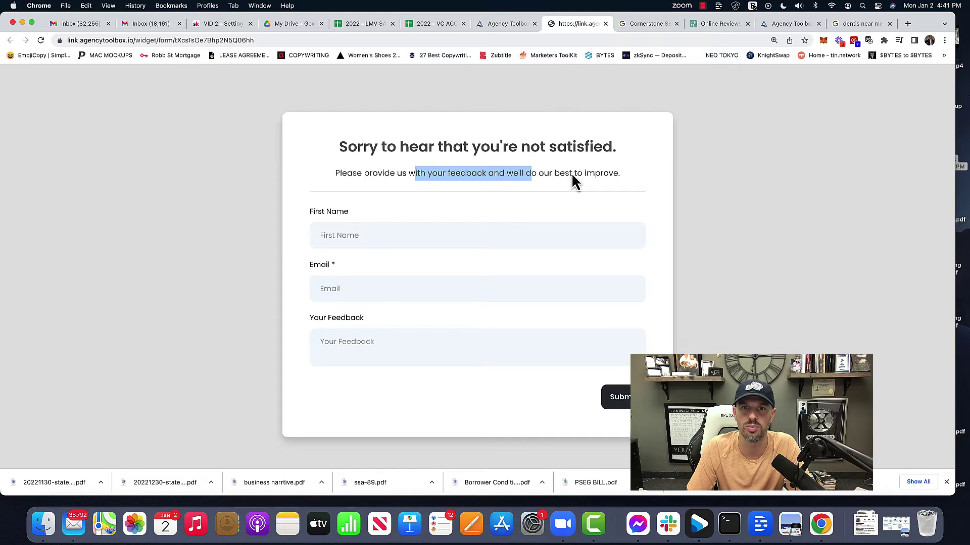
click(522, 26)
Close Integrate Form and open '4 C1-2 Negative Feedback Received' in the Tru-Review Management folder.
click(596, 216)
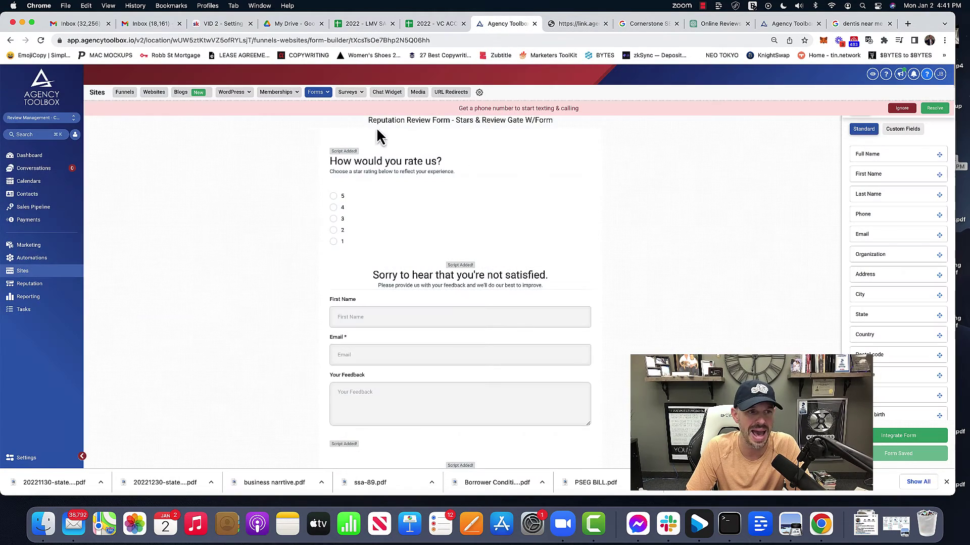
click(43, 259)
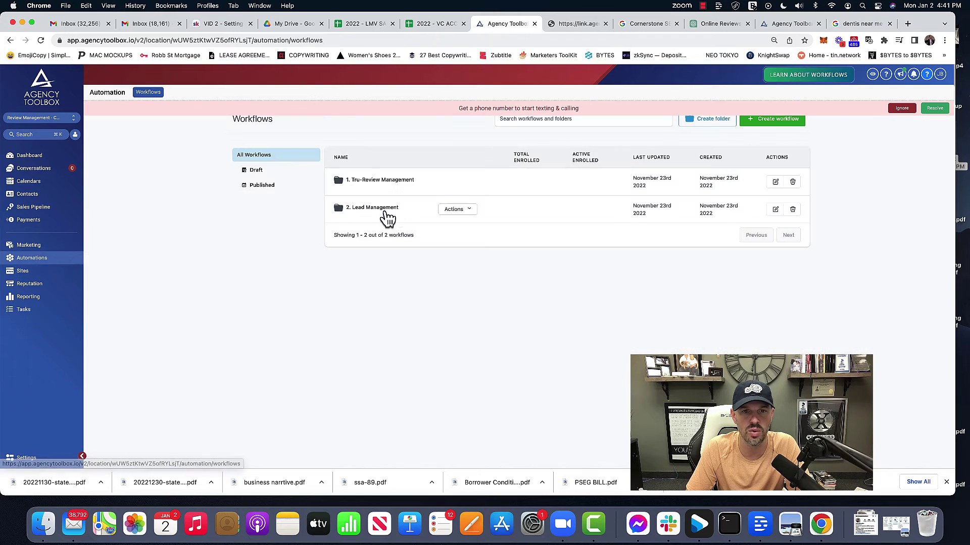
click(392, 183)
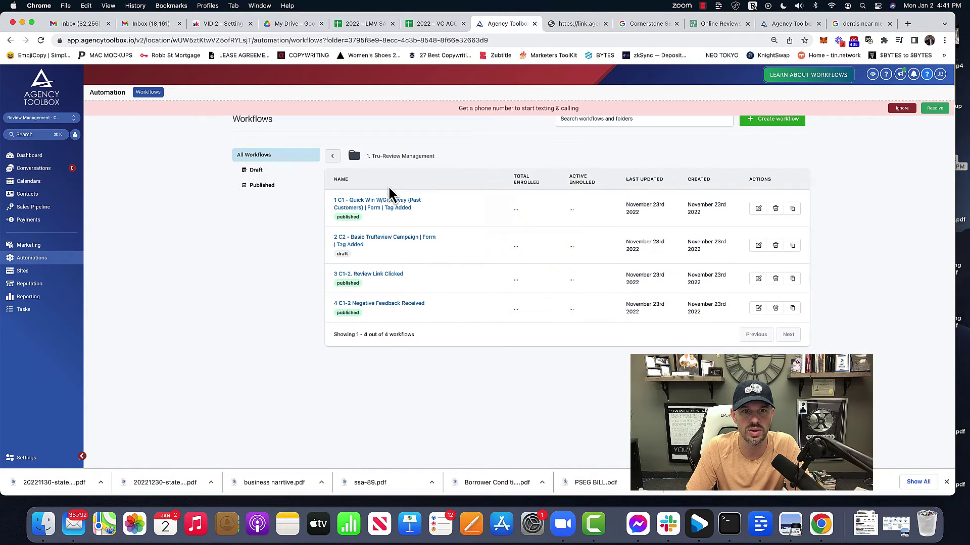
click(389, 304)
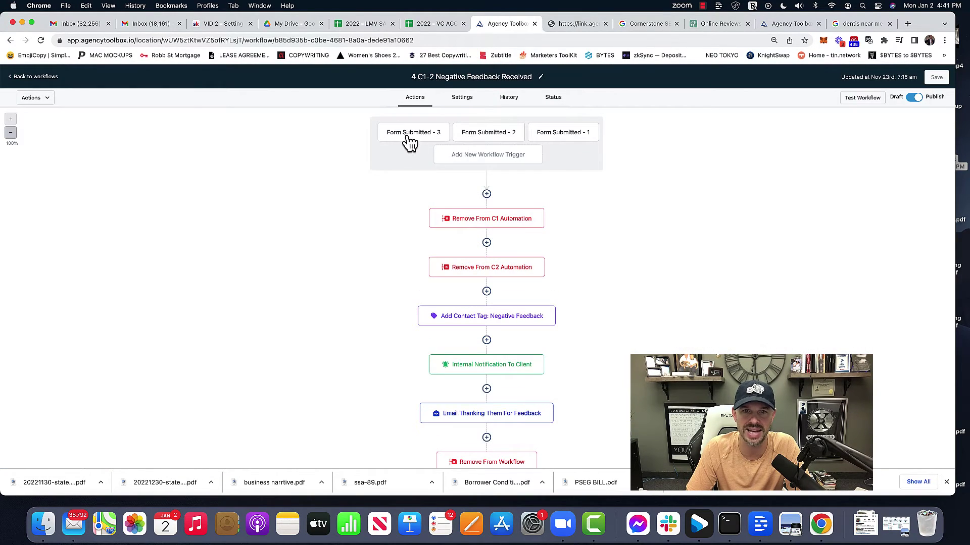
scroll(595, 220, down, 3)
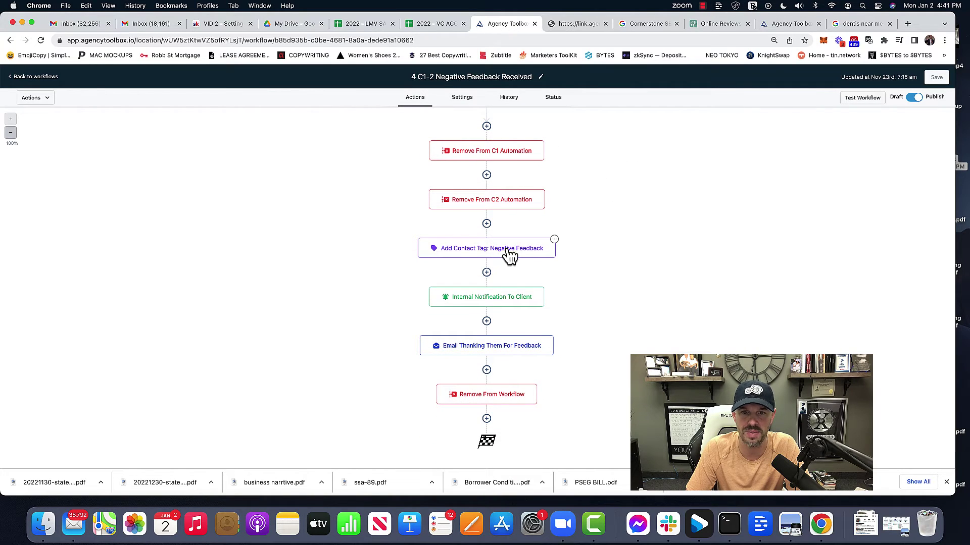
Inspect the Internal Notification To Client email and its feedback placeholder, then cancel without saving.
click(507, 303)
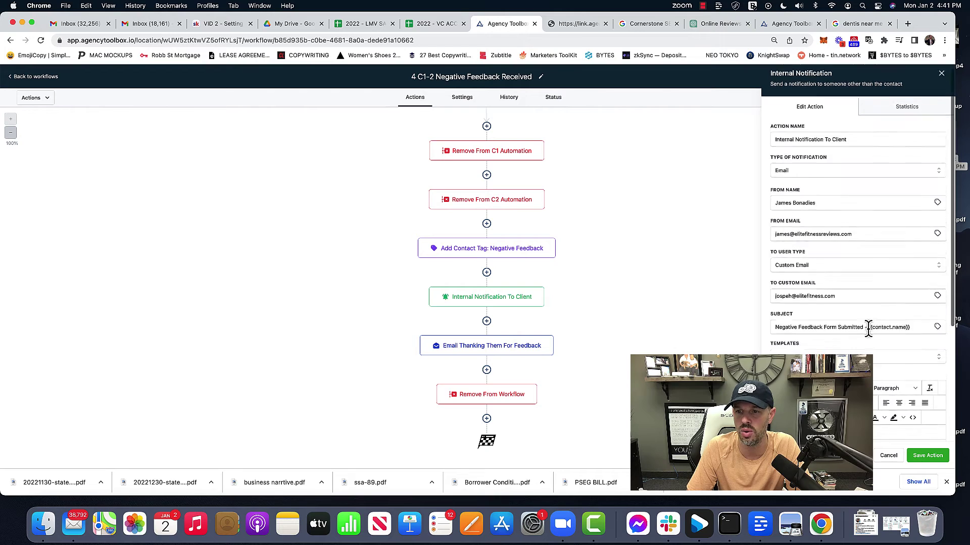
scroll(867, 327, down, 3)
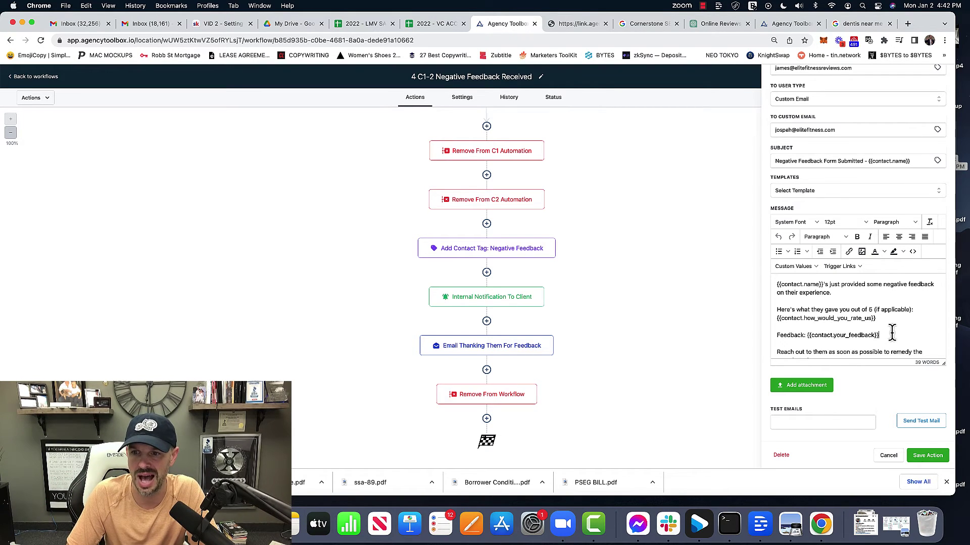
drag(888, 334, 806, 335)
scroll(806, 331, down, 2)
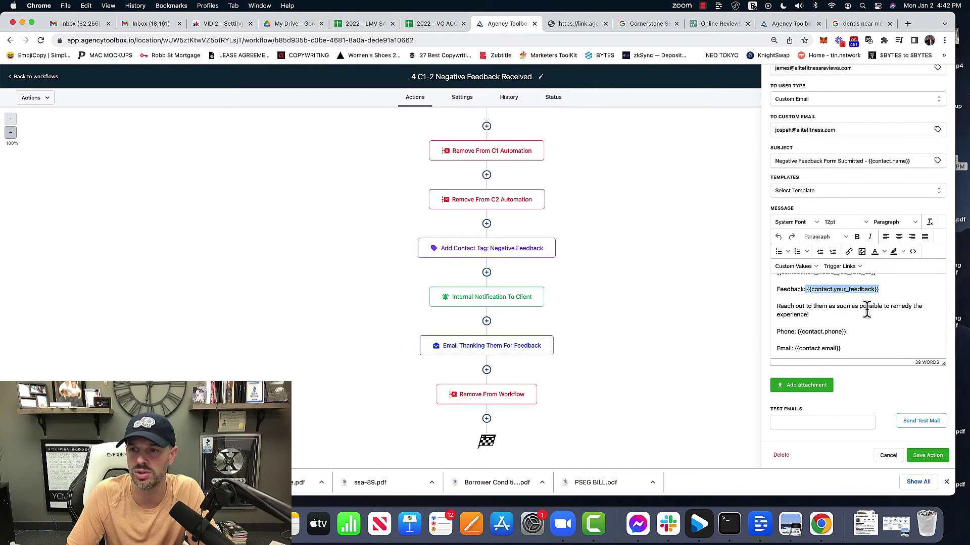
click(815, 332)
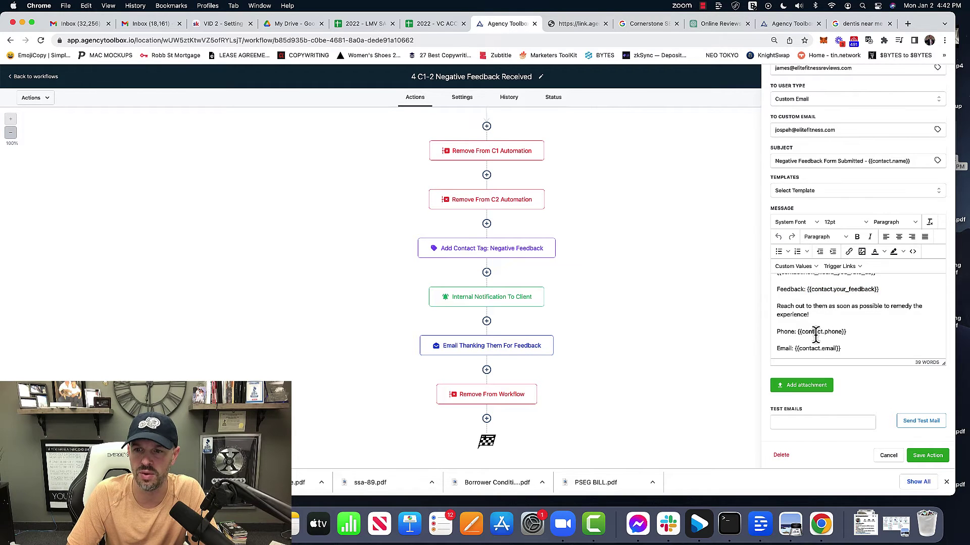
click(888, 456)
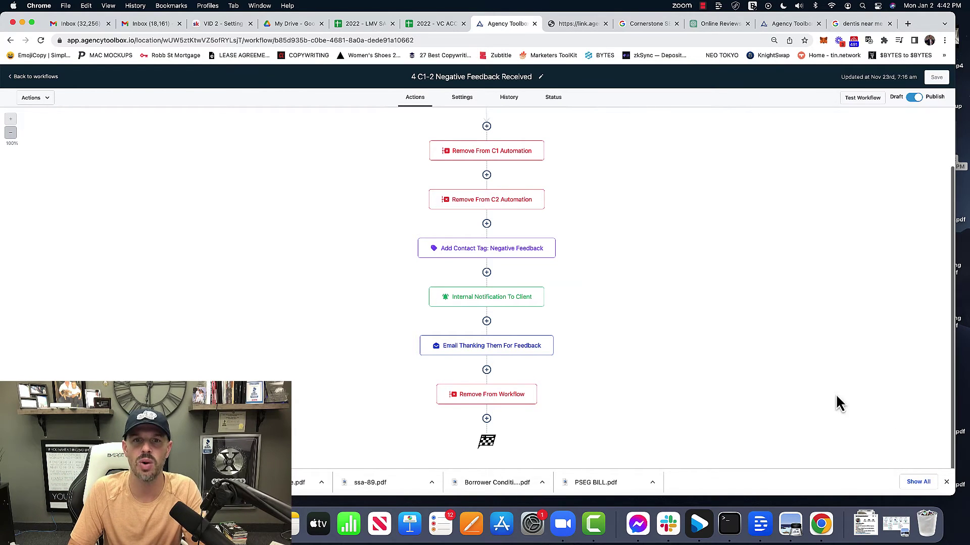
Leave the builder via 'Back to workflows' and exit the Tru-Review Management folder.
click(36, 77)
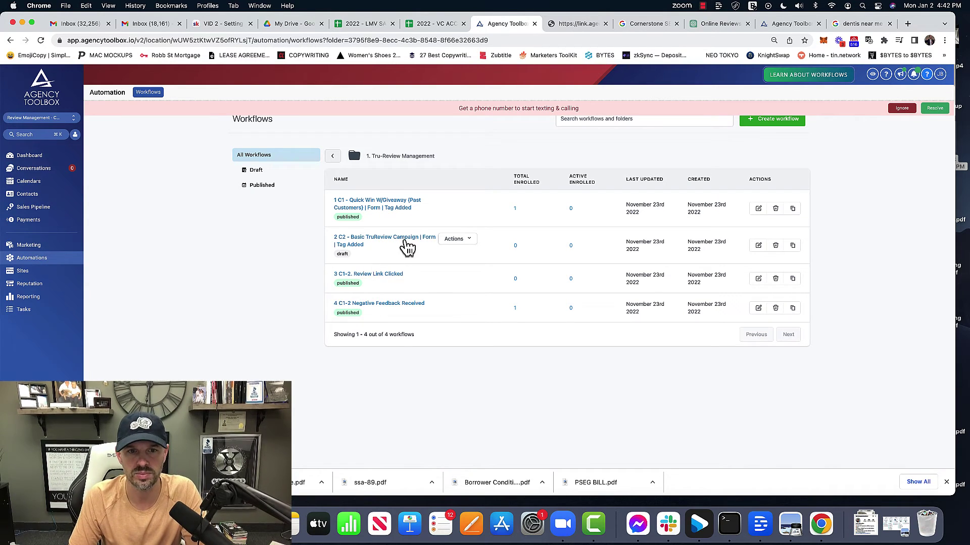
click(332, 156)
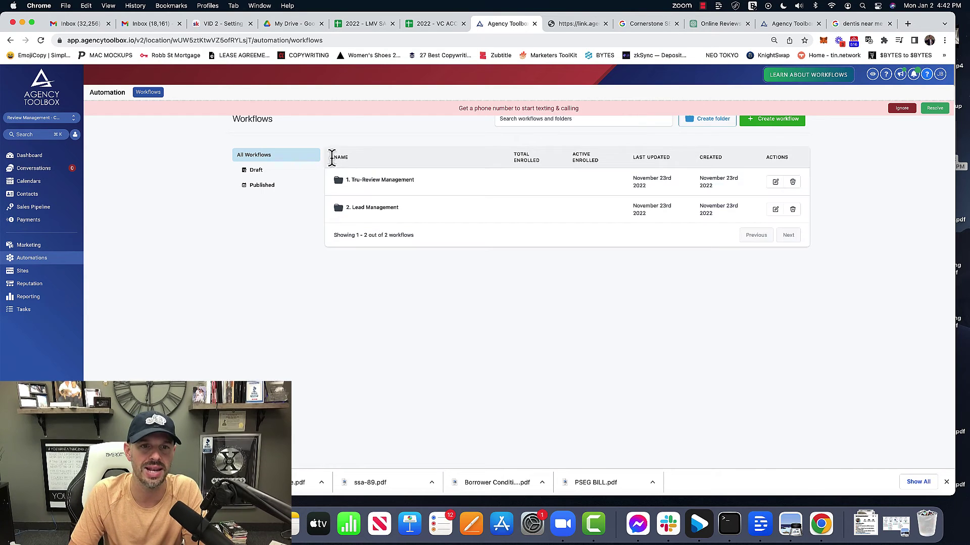
Confirm the negative feedback tag on the test contact in Contacts, then return to Automations.
click(37, 197)
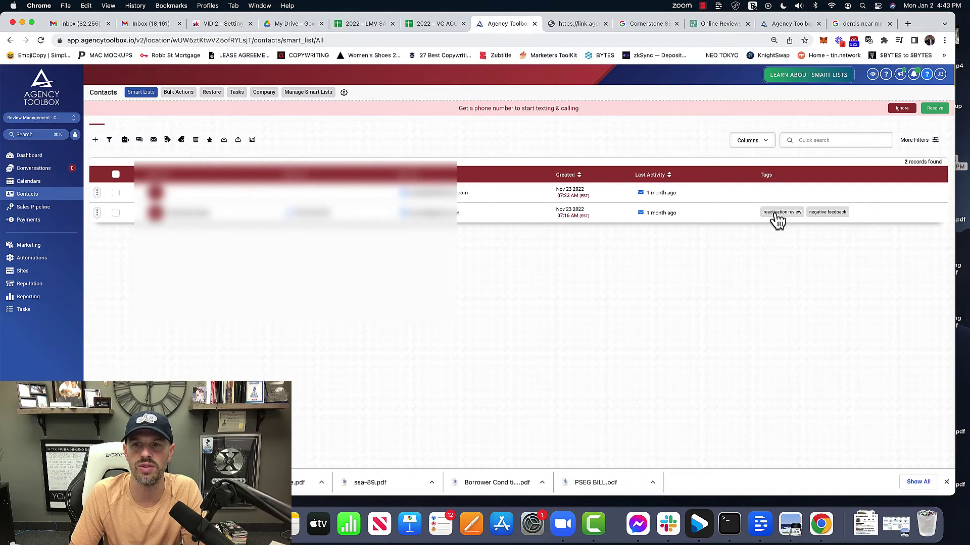
click(33, 259)
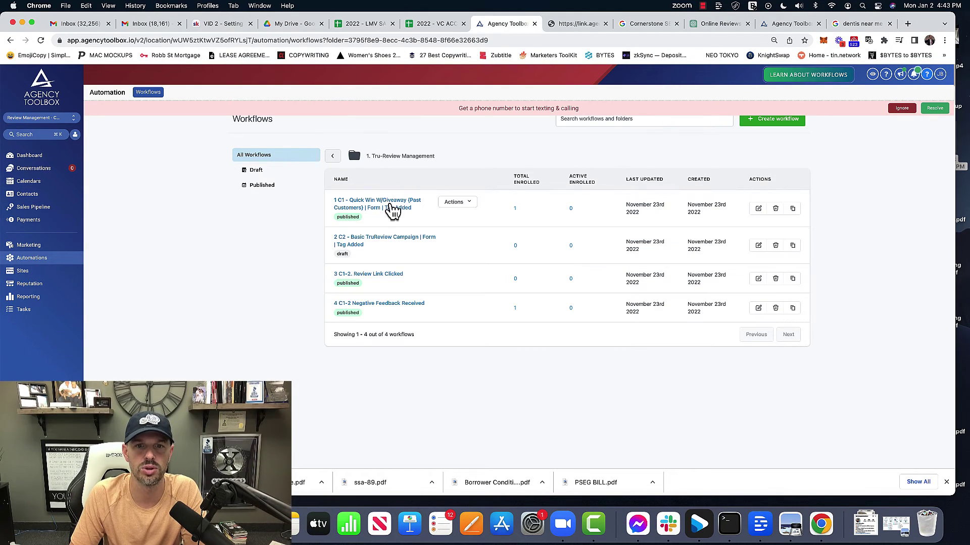
Open the '1 C1 - Quick Win W/Giveaway (Past Customers)' workflow to review it, then return to the workflows.
click(390, 203)
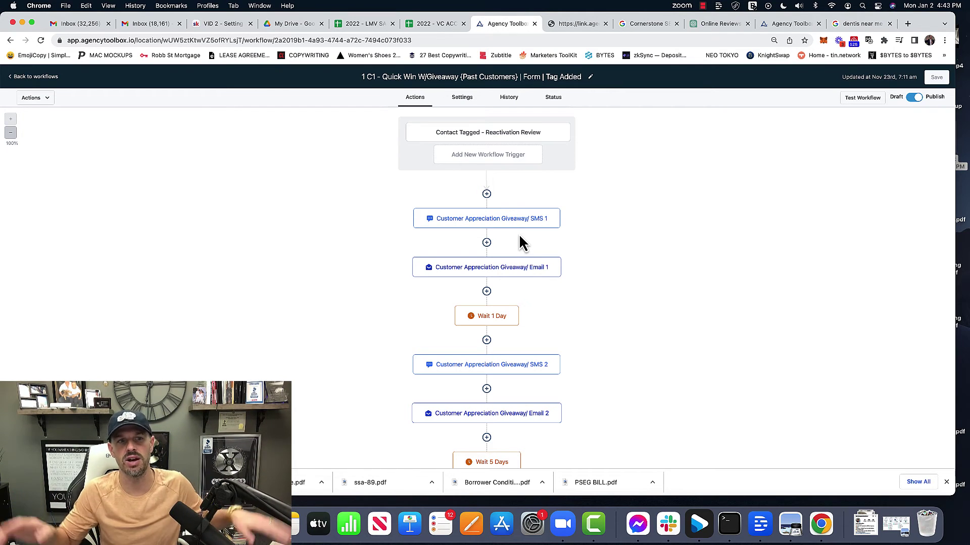
click(35, 80)
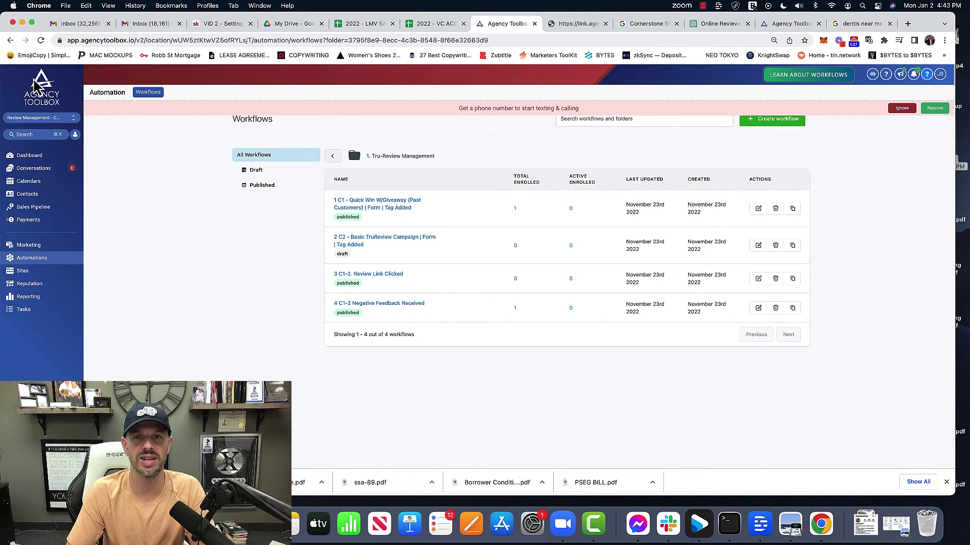
click(575, 25)
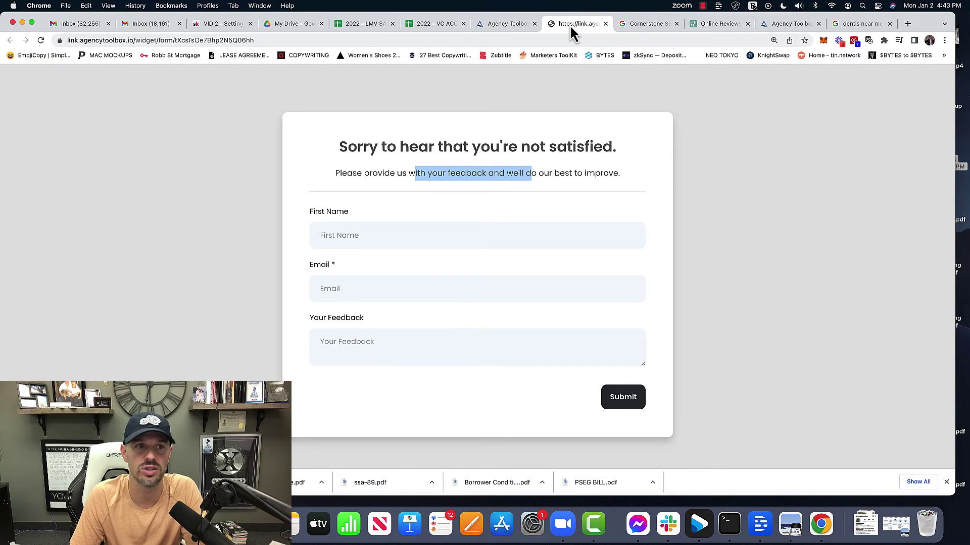
click(722, 29)
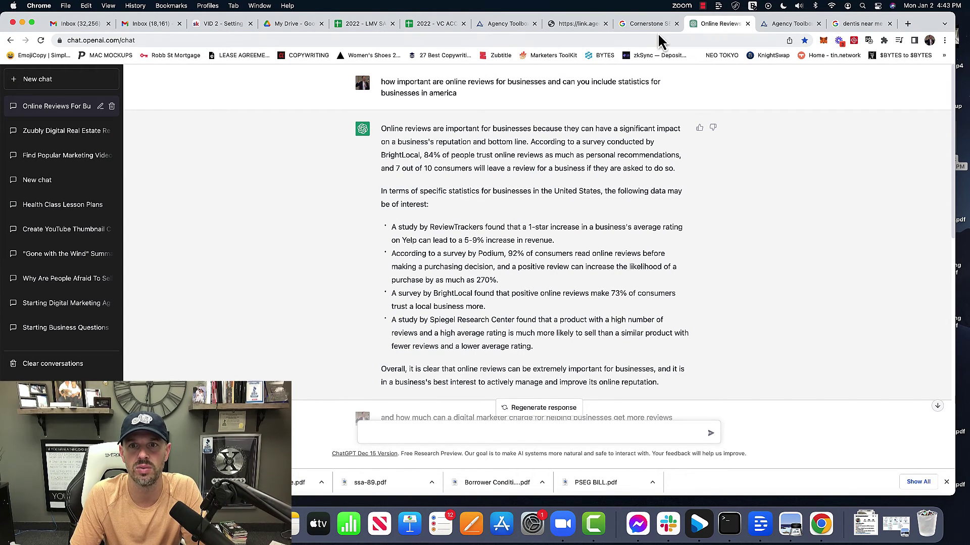
click(508, 27)
Open the Dashboard to view opportunities, pipeline value and conversion rate.
click(20, 155)
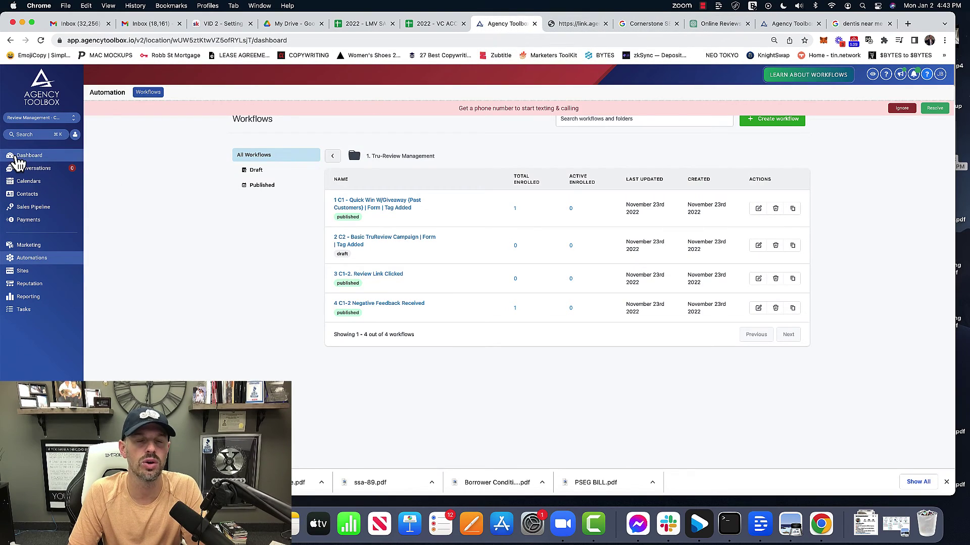